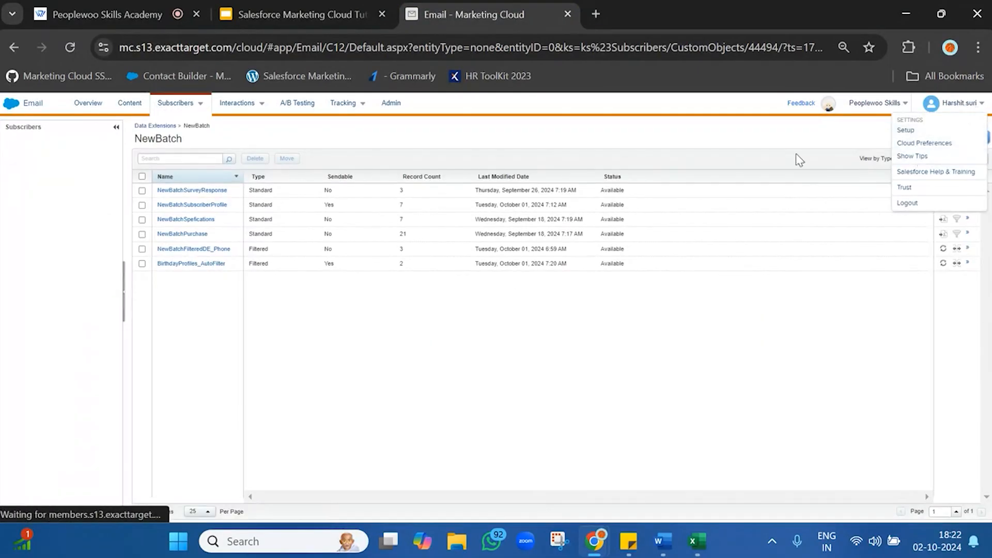
Start a standard data extension named MnagementReport in NewBatch, leave data retention off, and proceed to its field definitions
{"action": "left_click", "coordinate": [972, 137]}
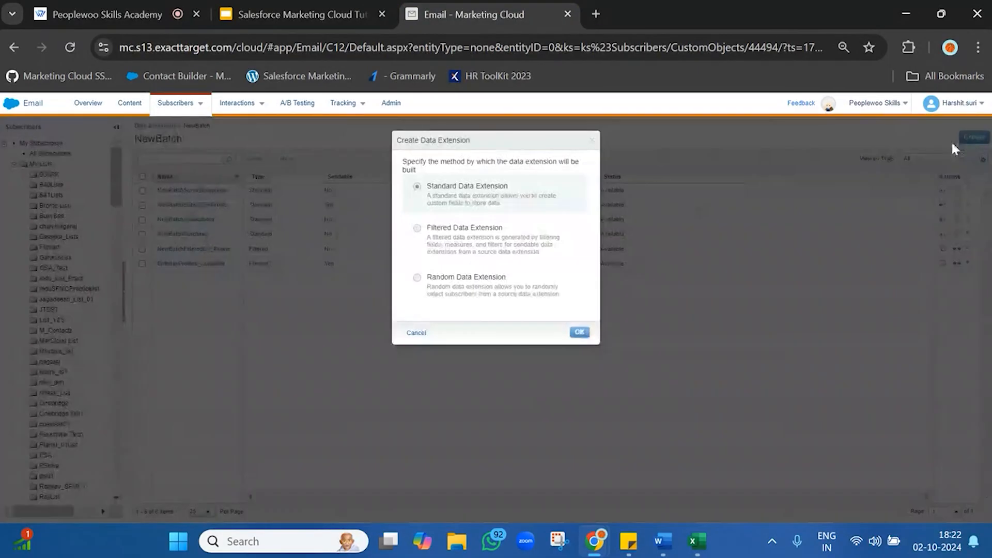
{"action": "left_click", "coordinate": [576, 332]}
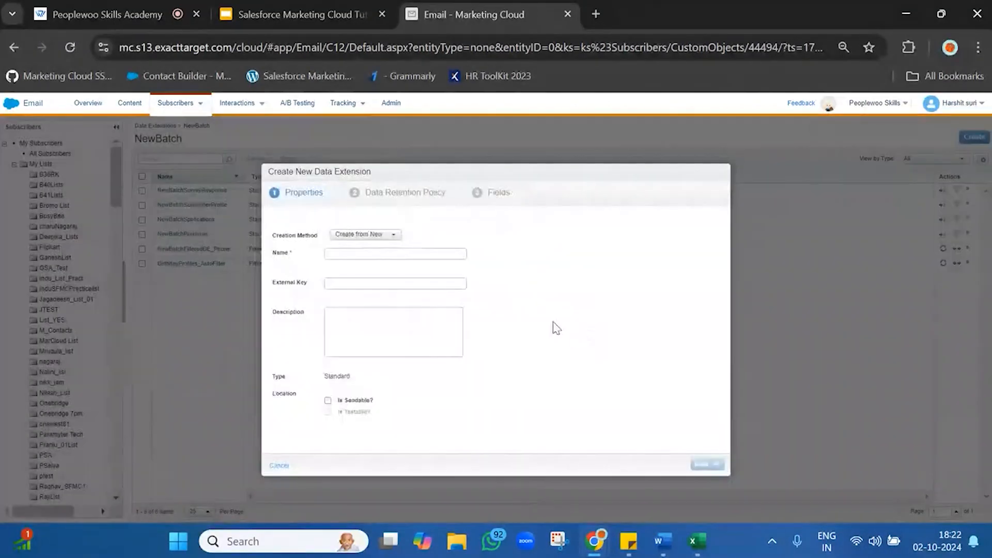
{"action": "left_click", "coordinate": [425, 255]}
{"action": "type", "text": "Ne"}
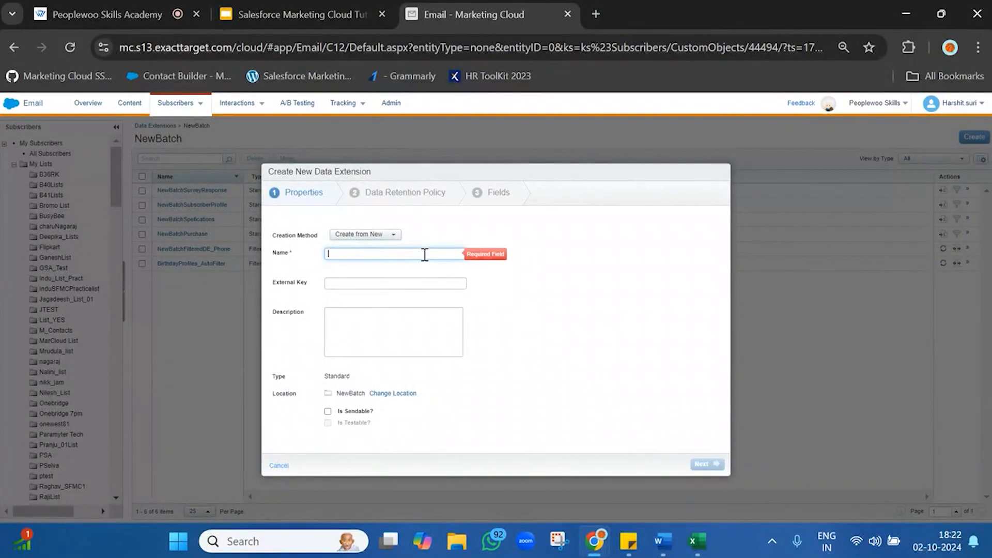
{"action": "type", "text": "MnagementReport"}
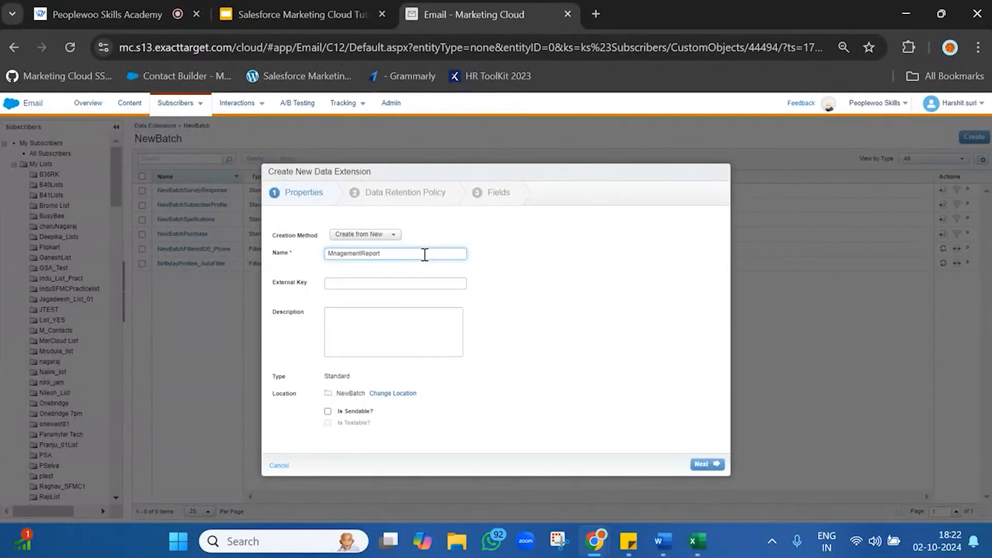
{"action": "left_click", "coordinate": [712, 464]}
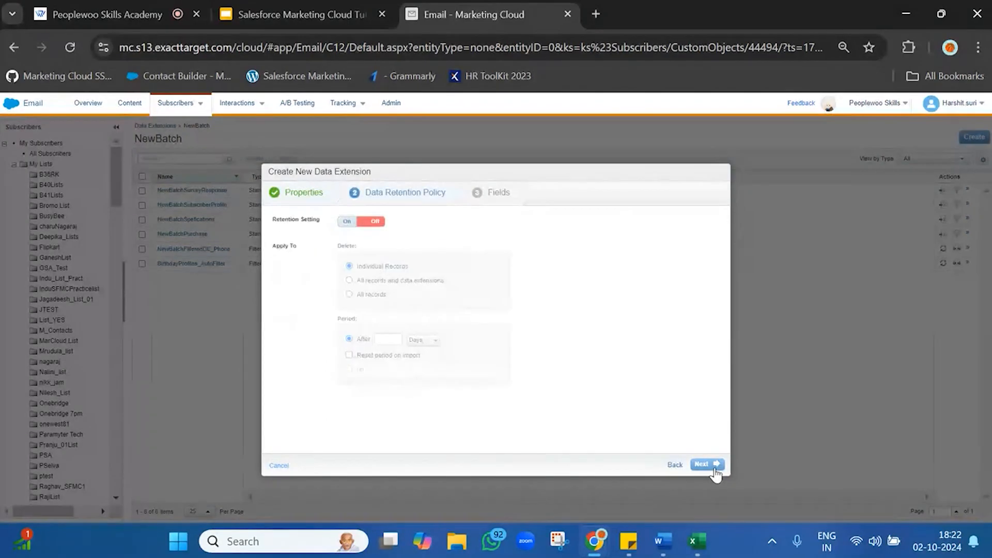
{"action": "left_click", "coordinate": [713, 465]}
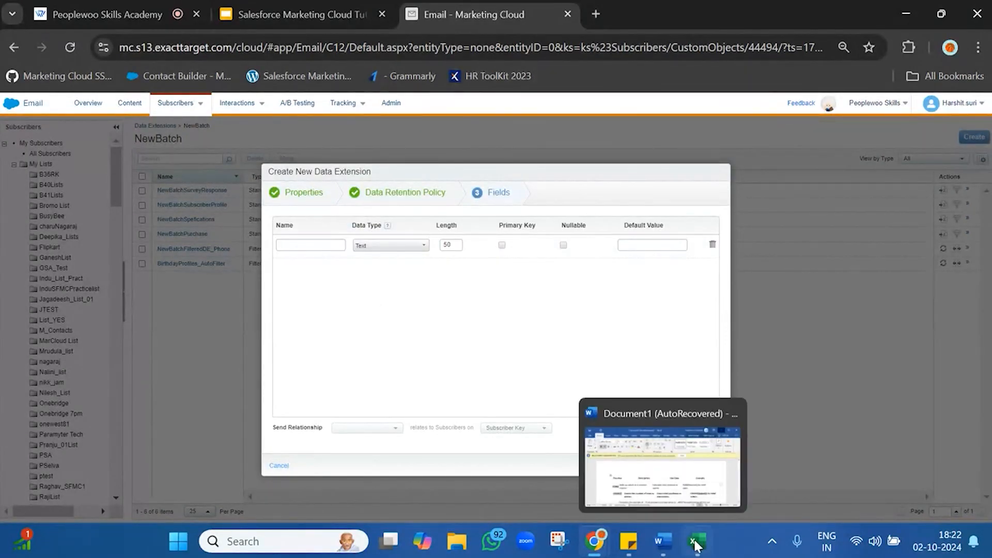
Copy the SubsciberKey attribute name from the report notes into the first field name of the new data extension
{"action": "mouse_move", "coordinate": [631, 543]}
{"action": "left_click", "coordinate": [699, 476]}
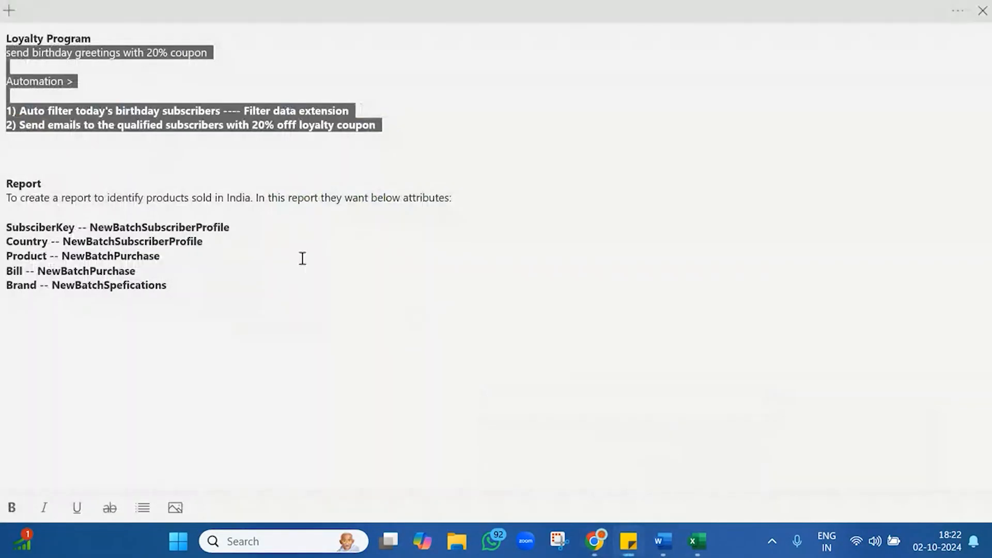
{"action": "double_click", "coordinate": [52, 227]}
{"action": "key", "text": "ctrl+c"}
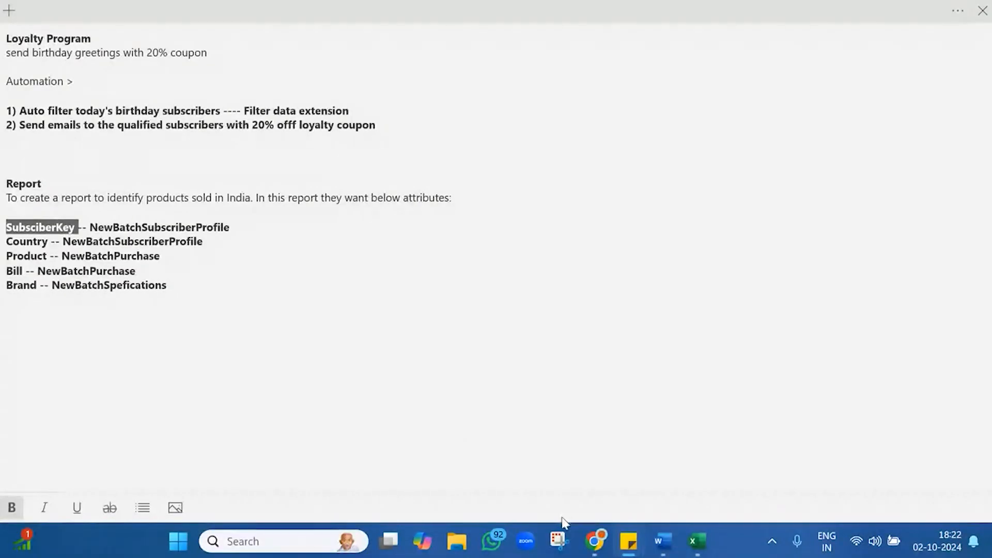
{"action": "mouse_move", "coordinate": [596, 541]}
{"action": "left_click", "coordinate": [547, 472]}
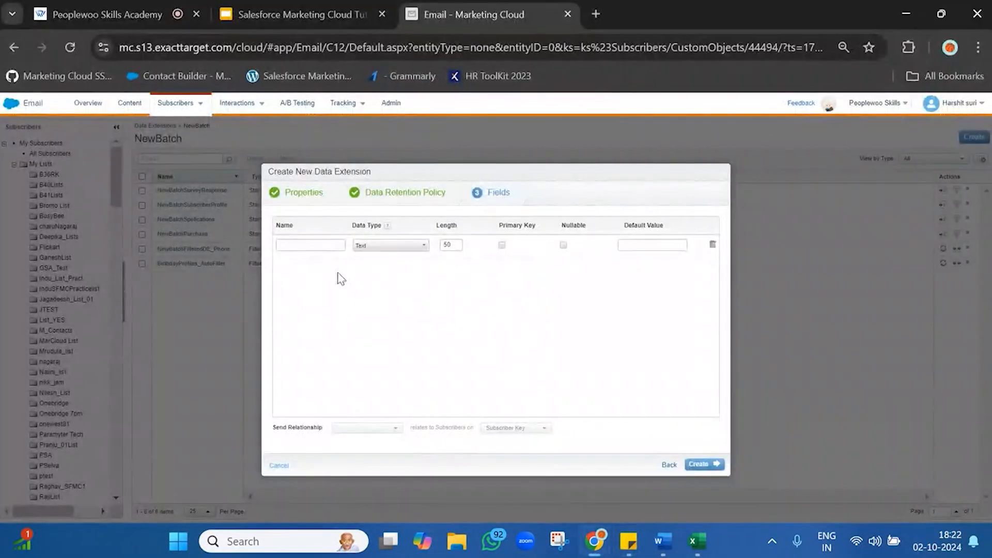
{"action": "left_click", "coordinate": [322, 239]}
{"action": "key", "text": "ctrl+v"}
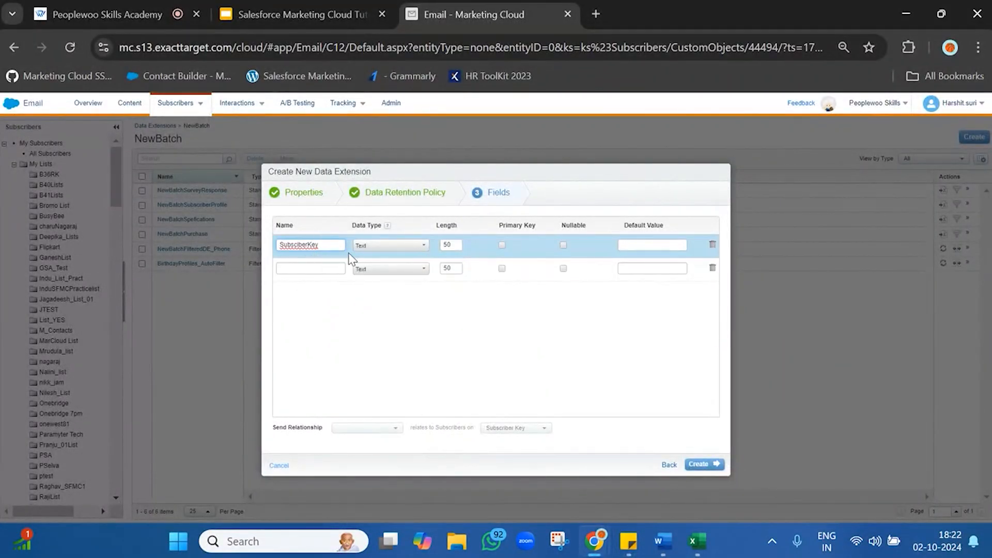
Add a second field named Country with the Locale data type
{"action": "left_click", "coordinate": [326, 264]}
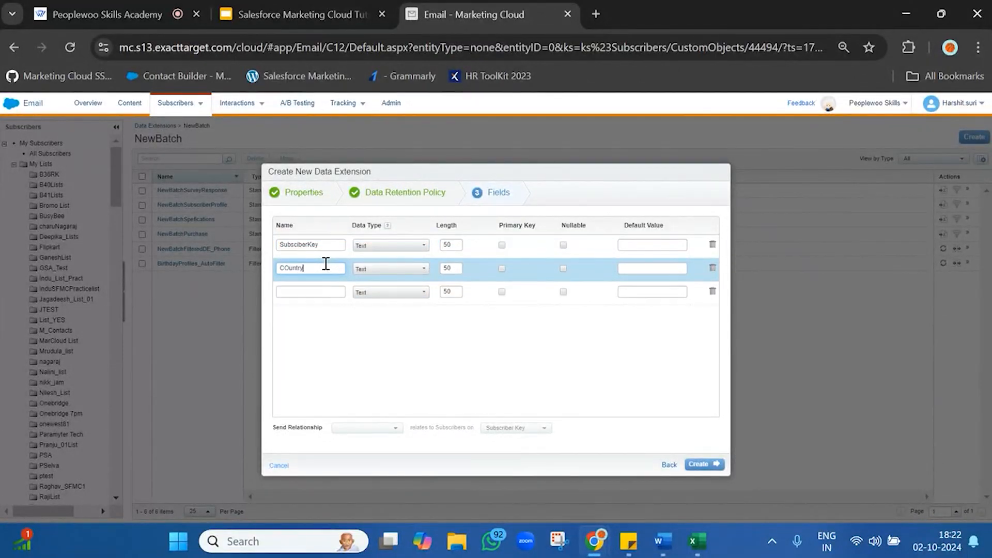
{"action": "type", "text": "COun"}
{"action": "key", "text": "BackSpace"}
{"action": "key", "text": "BackSpace"}
{"action": "key", "text": "BackSpace"}
{"action": "type", "text": "o"}
{"action": "left_click", "coordinate": [387, 268]}
{"action": "scroll", "coordinate": [387, 314], "scroll_direction": "down", "scroll_amount": 2}
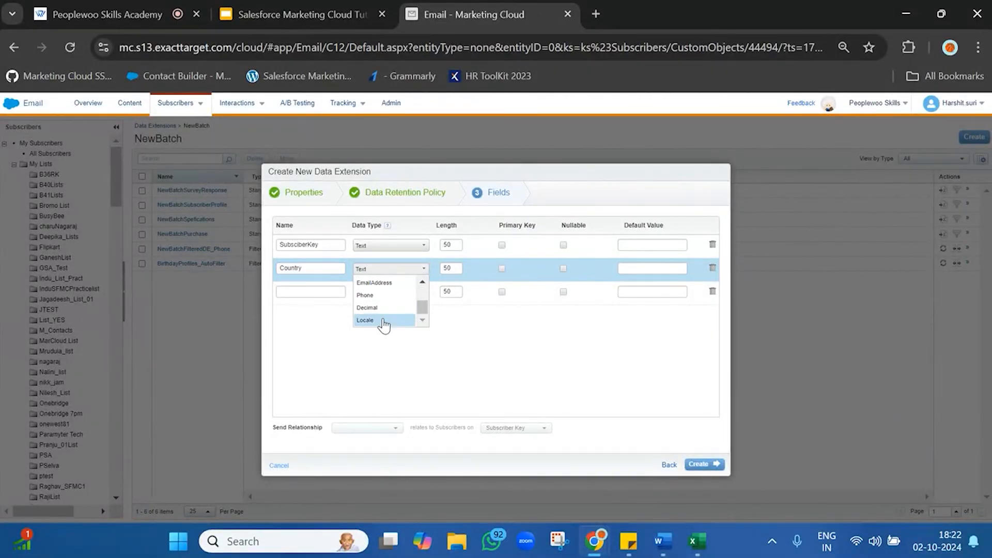
{"action": "left_click", "coordinate": [382, 320]}
Add three more fields named Product, Bill and Brand, keeping the Text data type and length 50
{"action": "left_click", "coordinate": [334, 292]}
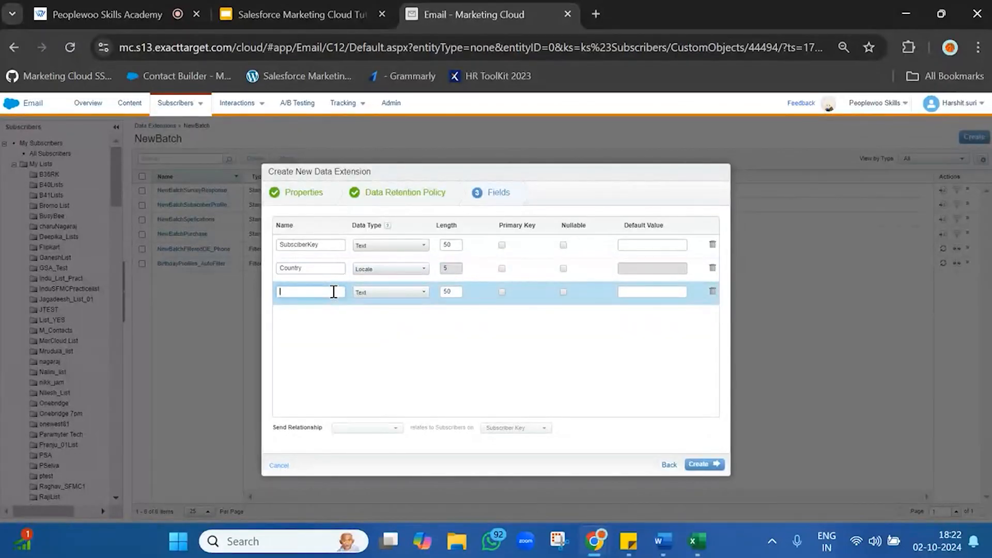
{"action": "type", "text": "F"}
{"action": "type", "text": "roduct"}
{"action": "left_click", "coordinate": [315, 314]}
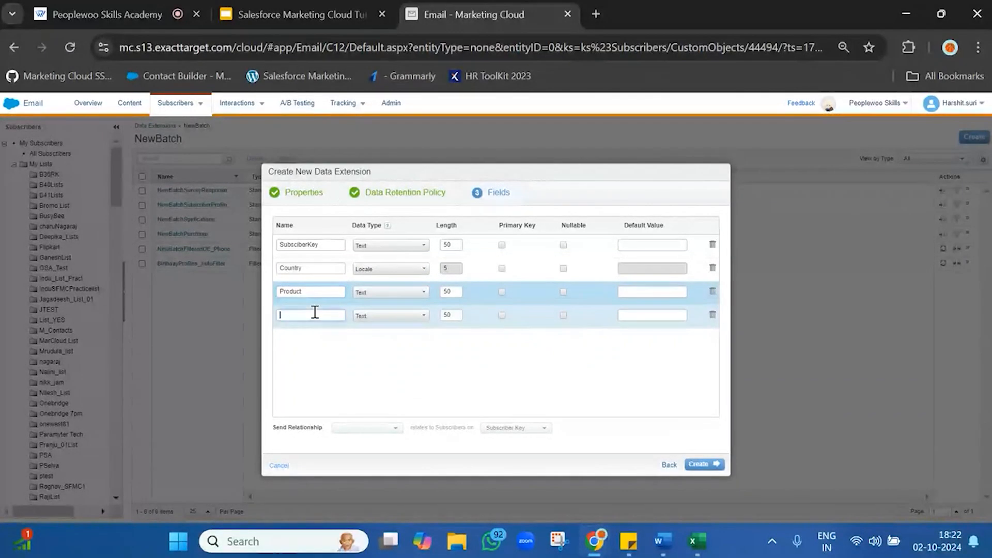
{"action": "type", "text": "E"}
{"action": "type", "text": "ill"}
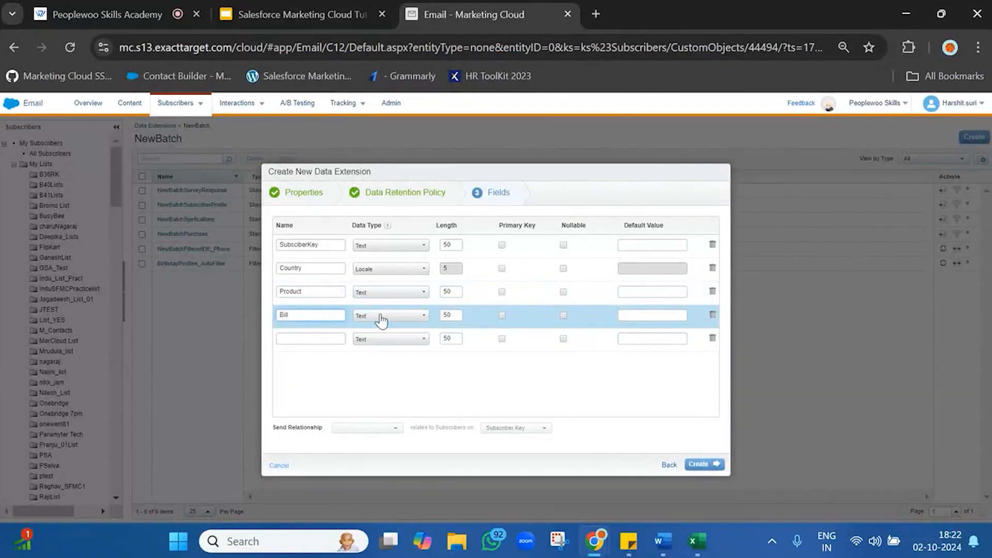
{"action": "left_click", "coordinate": [381, 317]}
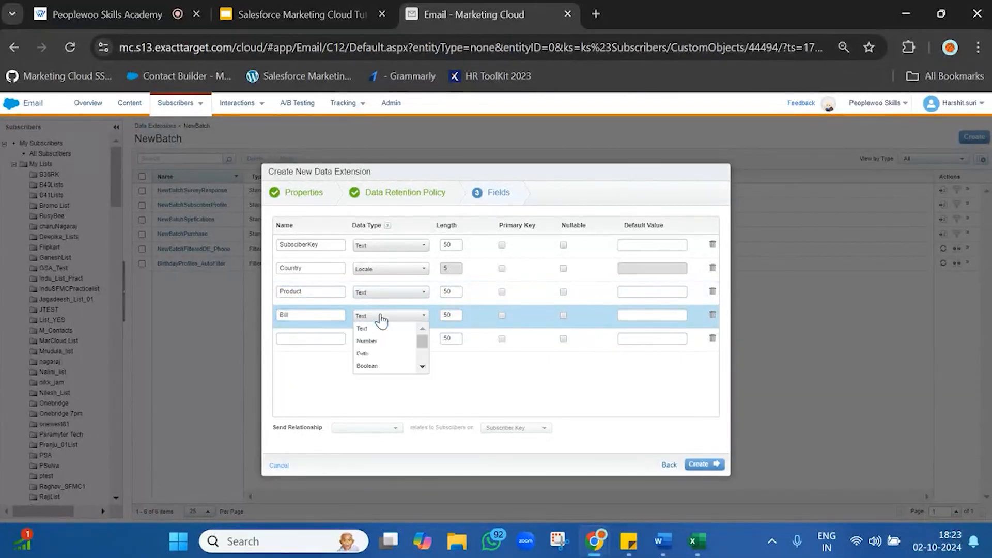
{"action": "left_click", "coordinate": [304, 336]}
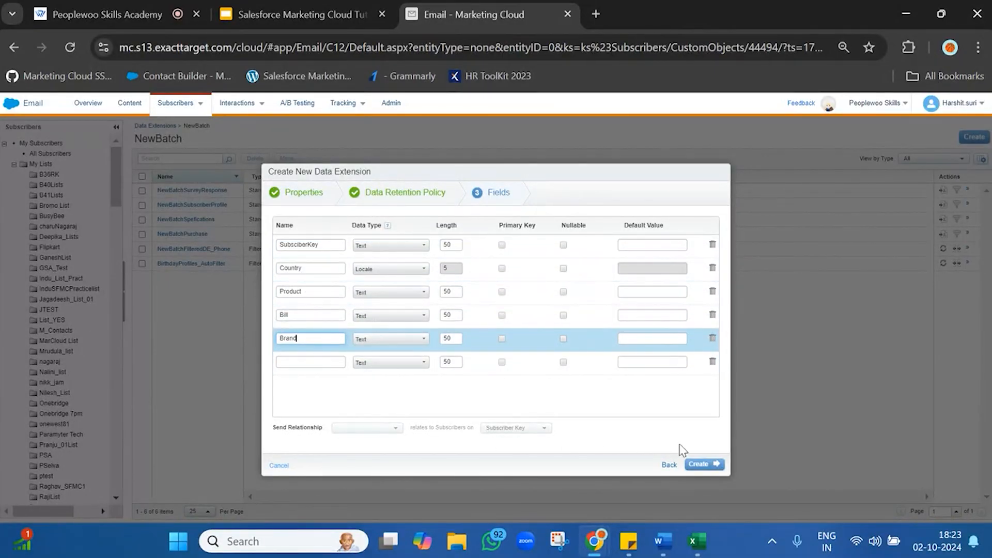
Create the data extension and open the records of MnagementReport
{"action": "left_click", "coordinate": [708, 469]}
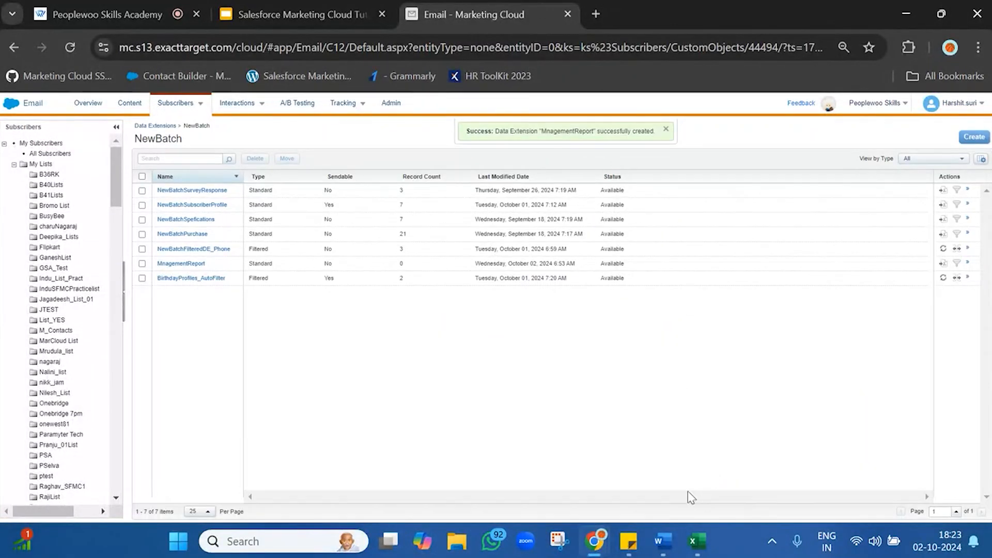
{"action": "left_click", "coordinate": [182, 264]}
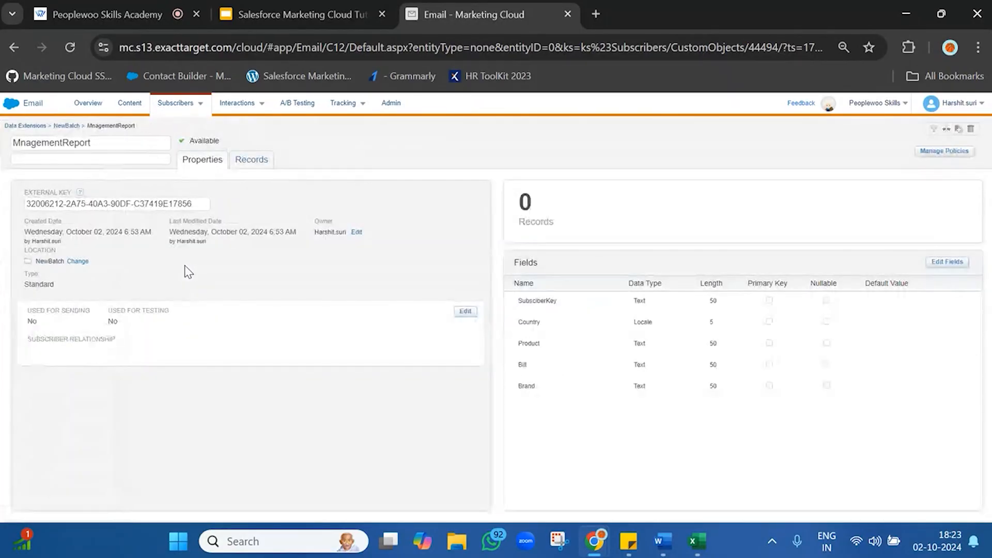
{"action": "left_click", "coordinate": [238, 163]}
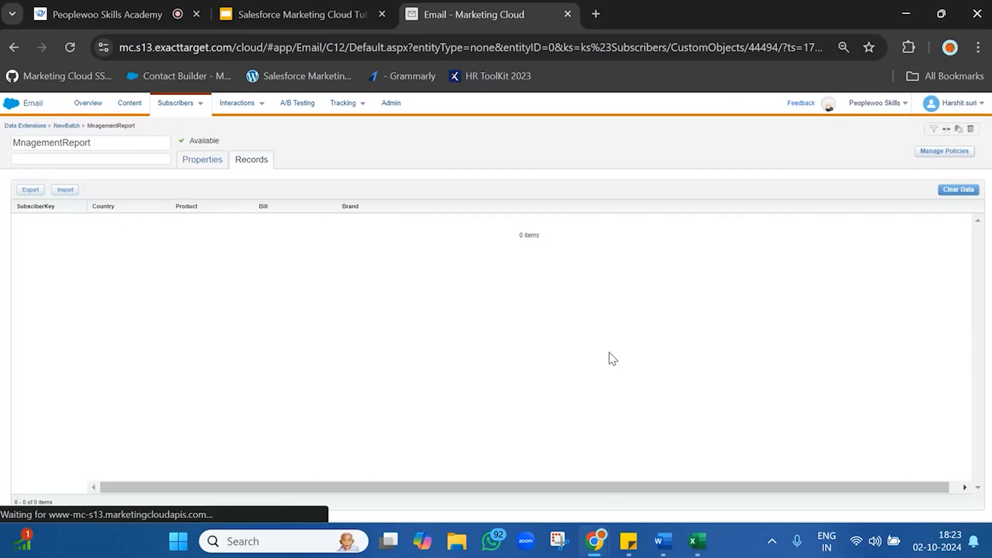
Duplicate the Marketing Cloud browser tab and open Automation Studio in the copy
{"action": "right_click", "coordinate": [519, 8]}
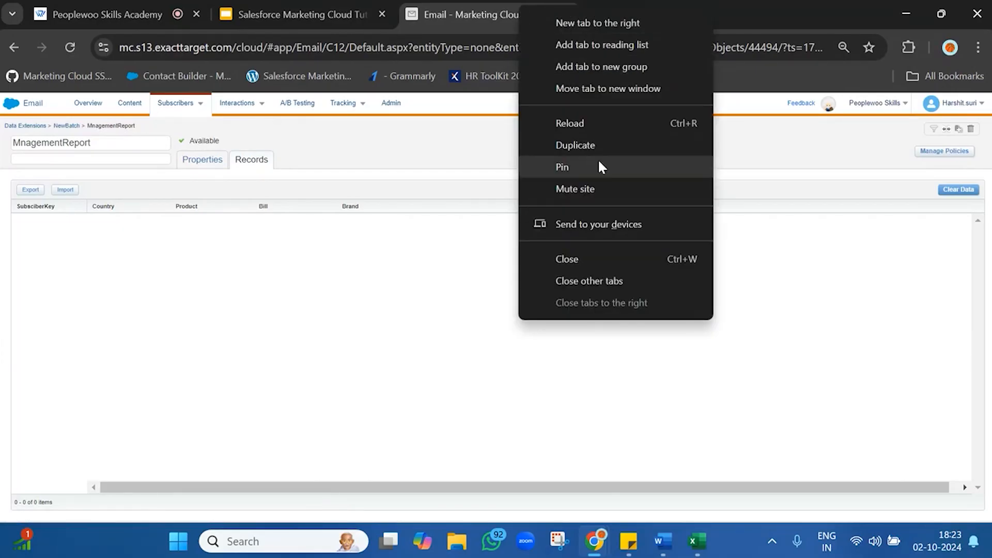
{"action": "left_click", "coordinate": [602, 145]}
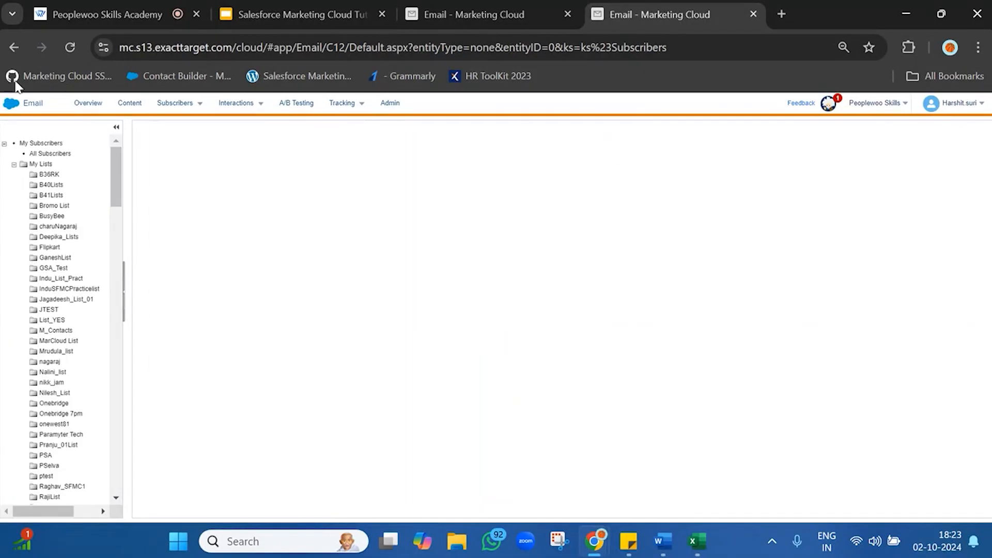
{"action": "mouse_move", "coordinate": [12, 102]}
{"action": "mouse_move", "coordinate": [343, 172]}
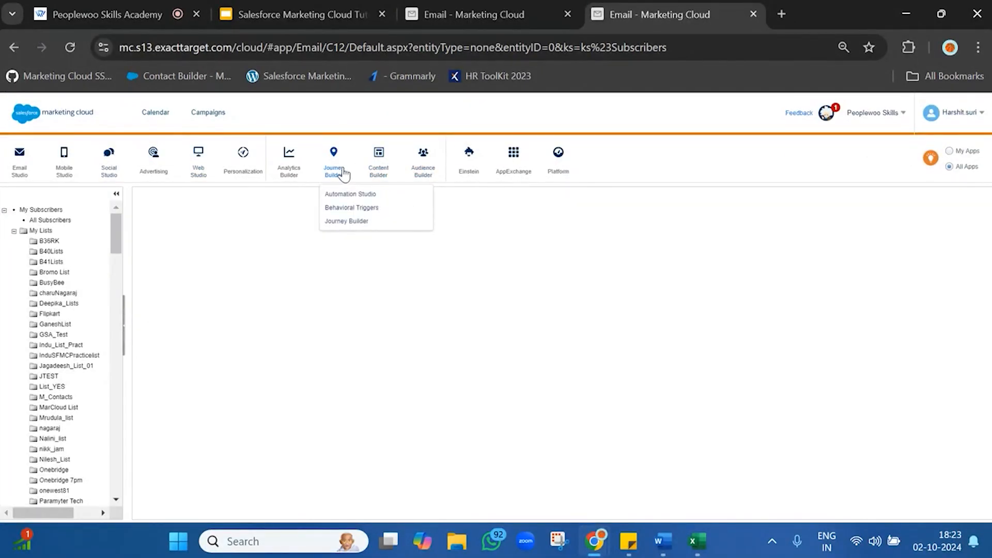
{"action": "left_click", "coordinate": [354, 195]}
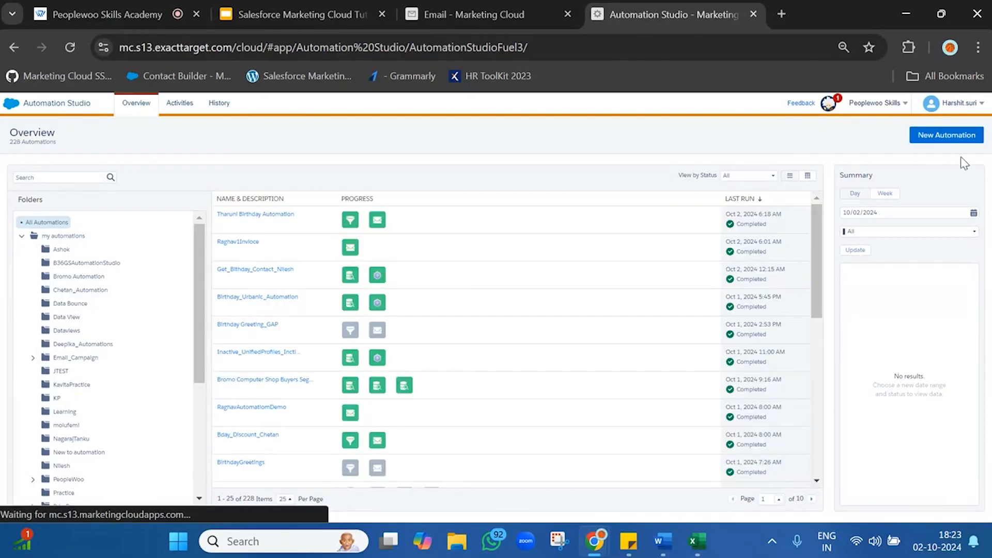
Create a new automation with a Schedule starting source and an SQL Query activity as its first step
{"action": "left_click", "coordinate": [947, 135]}
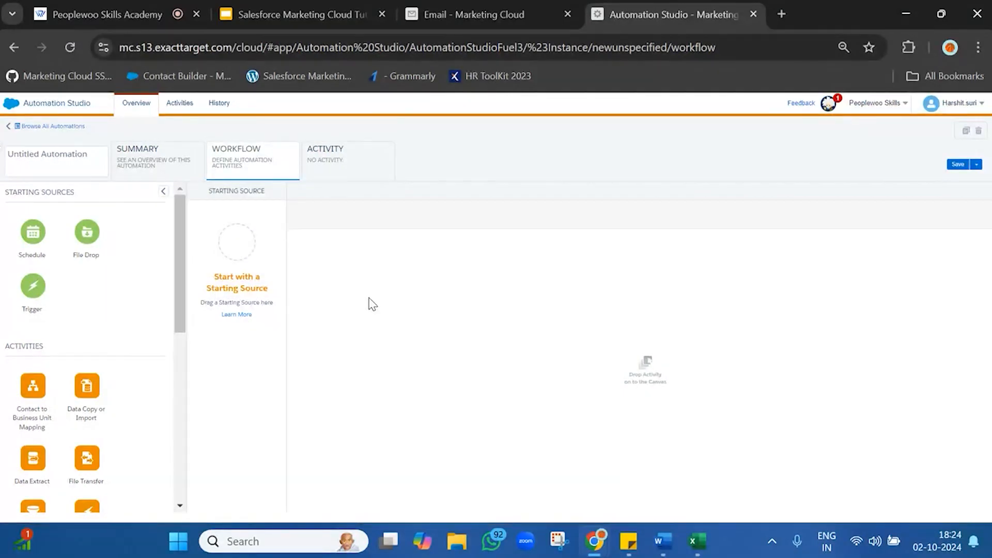
{"action": "left_click_drag", "start_coordinate": [26, 227], "coordinate": [235, 244]}
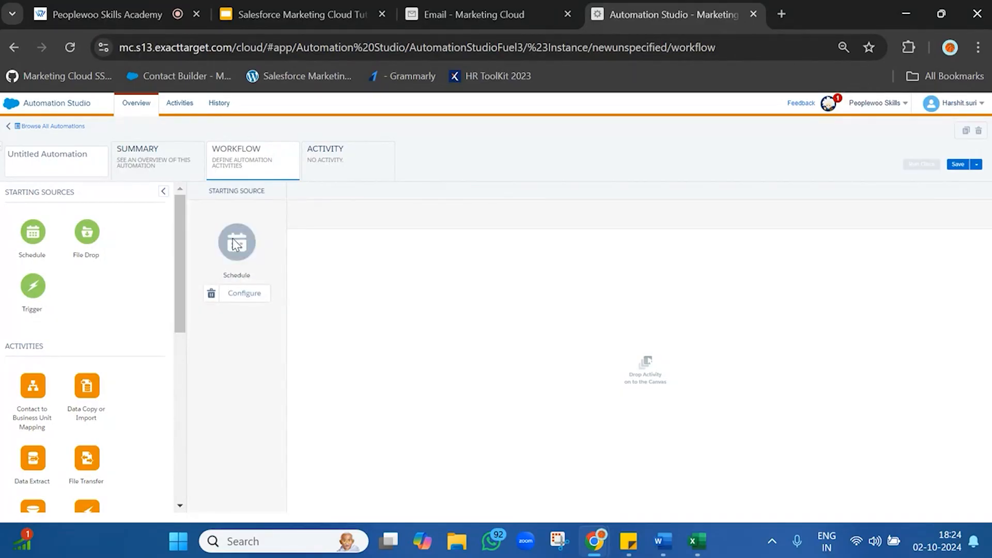
{"action": "scroll", "coordinate": [67, 452], "scroll_direction": "down", "scroll_amount": 4}
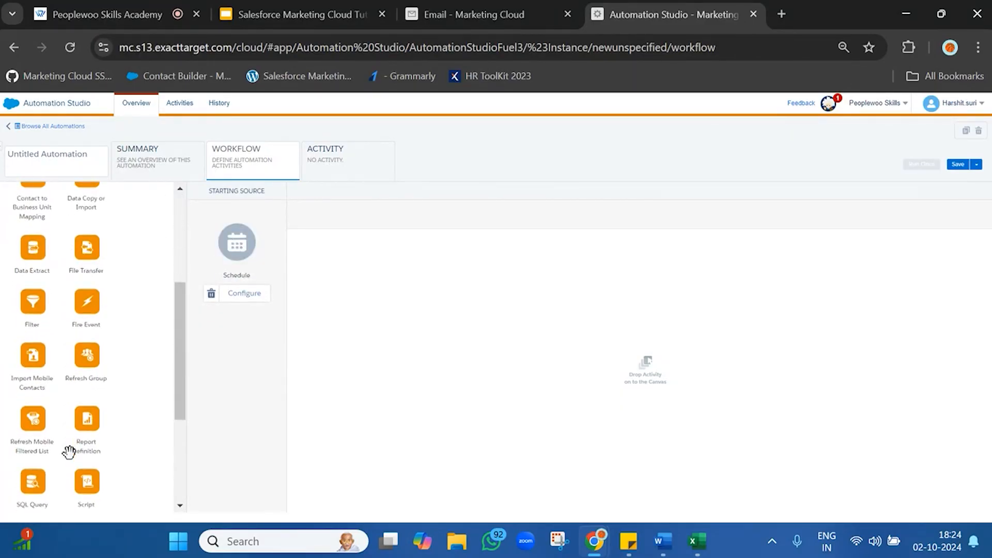
{"action": "scroll", "coordinate": [69, 452], "scroll_direction": "down", "scroll_amount": 4}
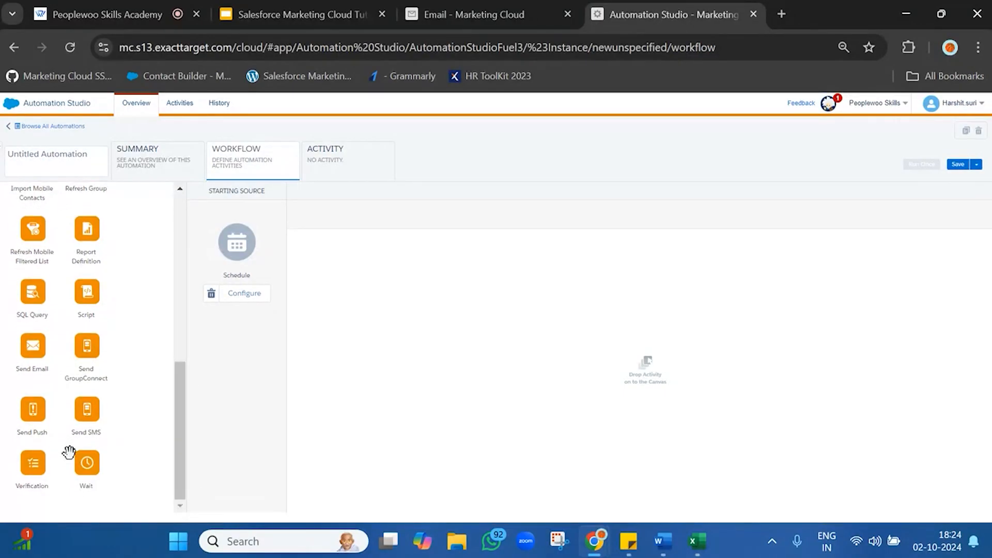
{"action": "scroll", "coordinate": [69, 452], "scroll_direction": "up", "scroll_amount": 1}
{"action": "left_click_drag", "start_coordinate": [36, 337], "coordinate": [503, 314]}
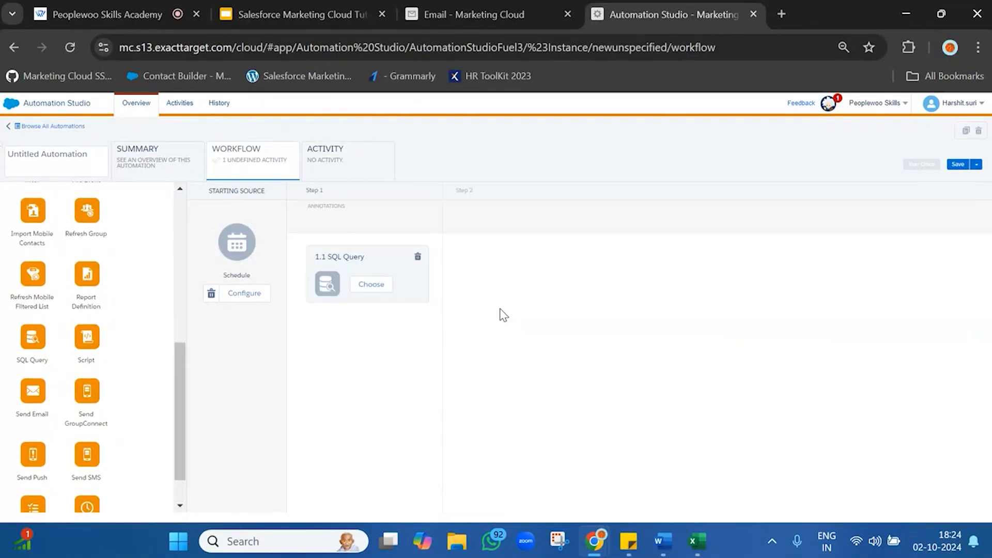
Create a new query activity for the SQL Query step, give it a name beginning with ManagementRe, and proceed to the query definition
{"action": "left_click", "coordinate": [369, 288]}
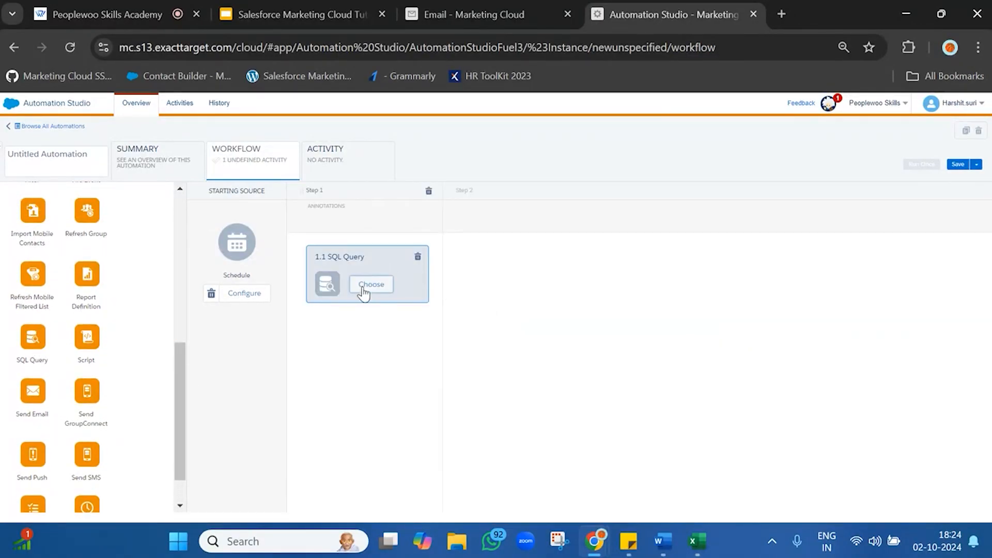
{"action": "left_click", "coordinate": [717, 167]}
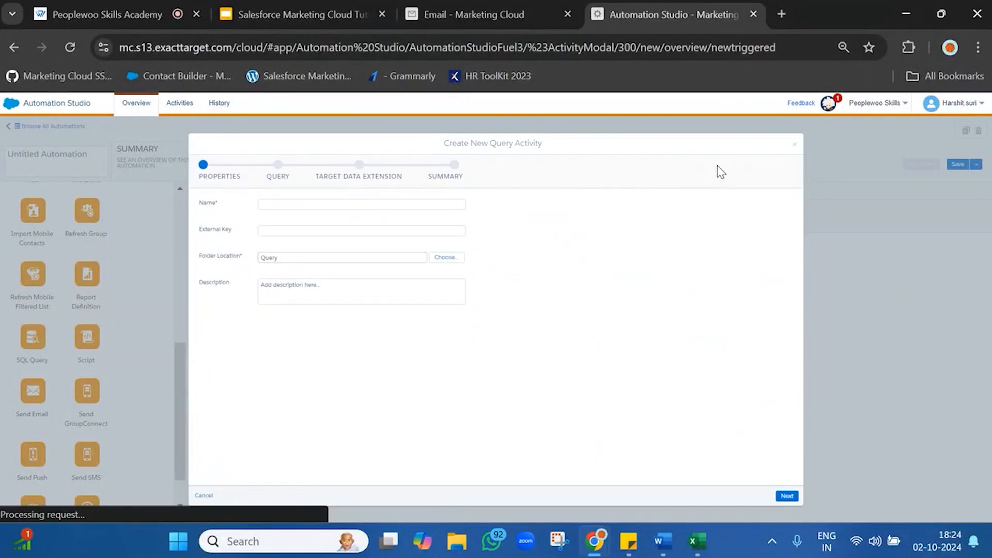
{"action": "left_click", "coordinate": [399, 205]}
{"action": "type", "text": "Mar"}
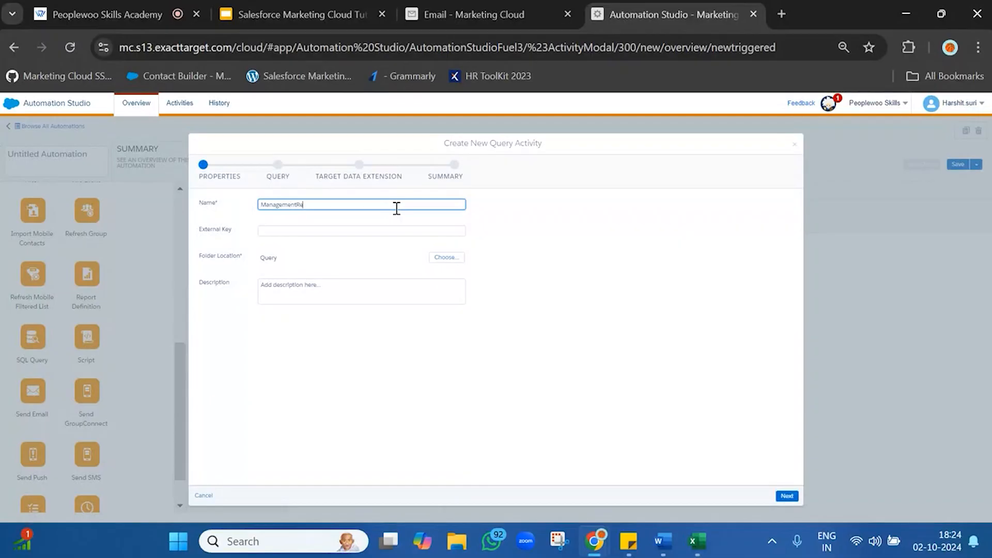
{"action": "left_click", "coordinate": [789, 496]}
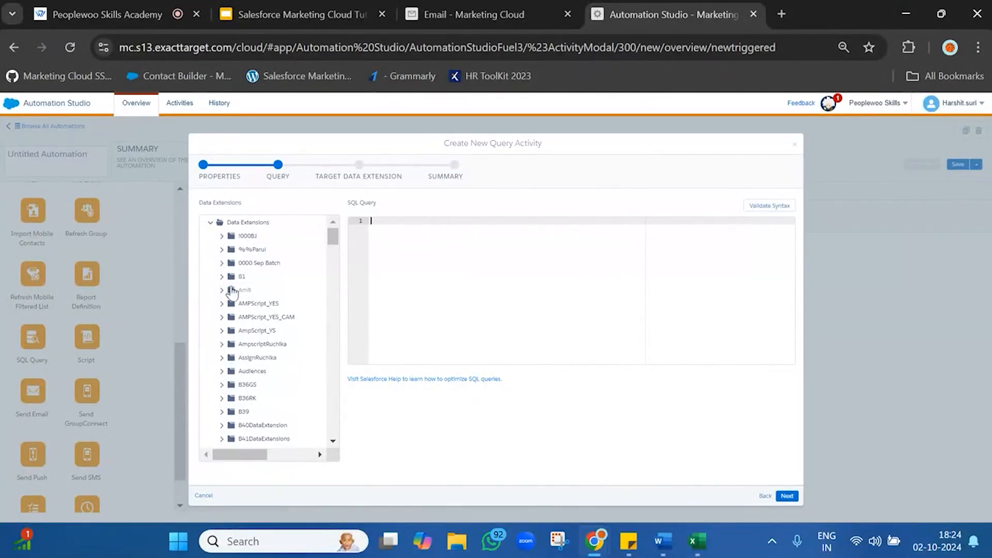
Insert the field list of the MnagementReport data extension from the NewBatch folder into the SQL query
{"action": "scroll", "coordinate": [245, 326], "scroll_direction": "down", "scroll_amount": 10}
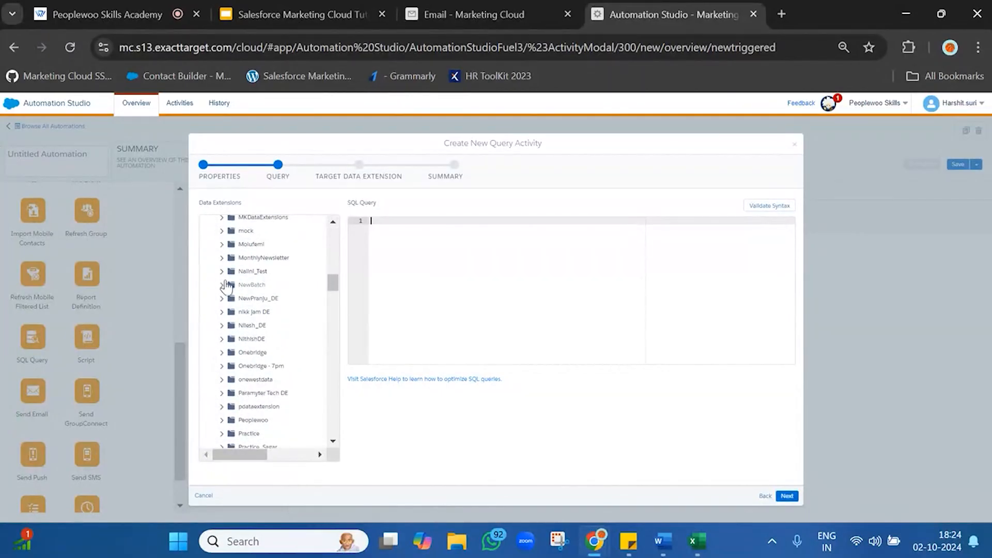
{"action": "left_click", "coordinate": [223, 286]}
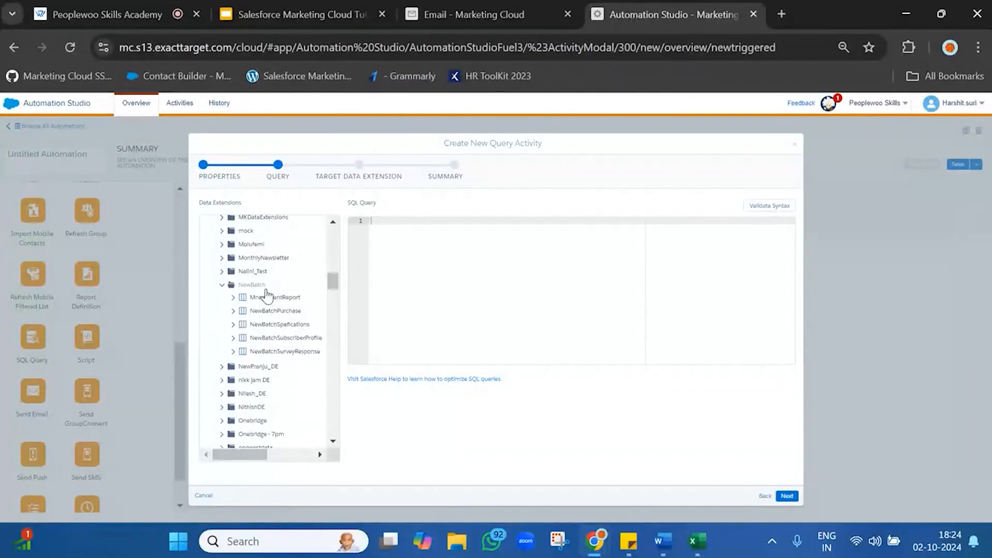
{"action": "left_click_drag", "start_coordinate": [266, 295], "coordinate": [487, 284]}
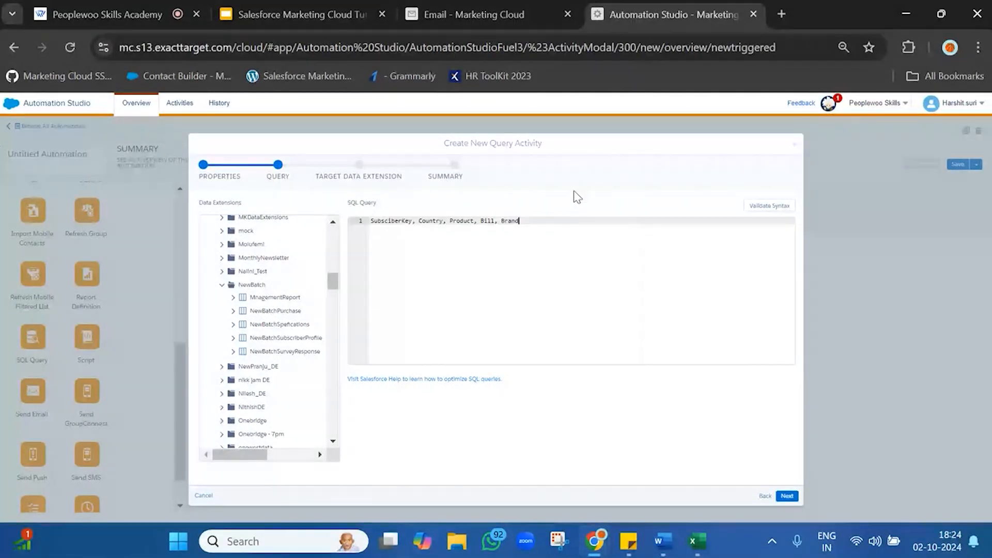
{"action": "double_click", "coordinate": [567, 228]}
{"action": "left_click", "coordinate": [570, 231]}
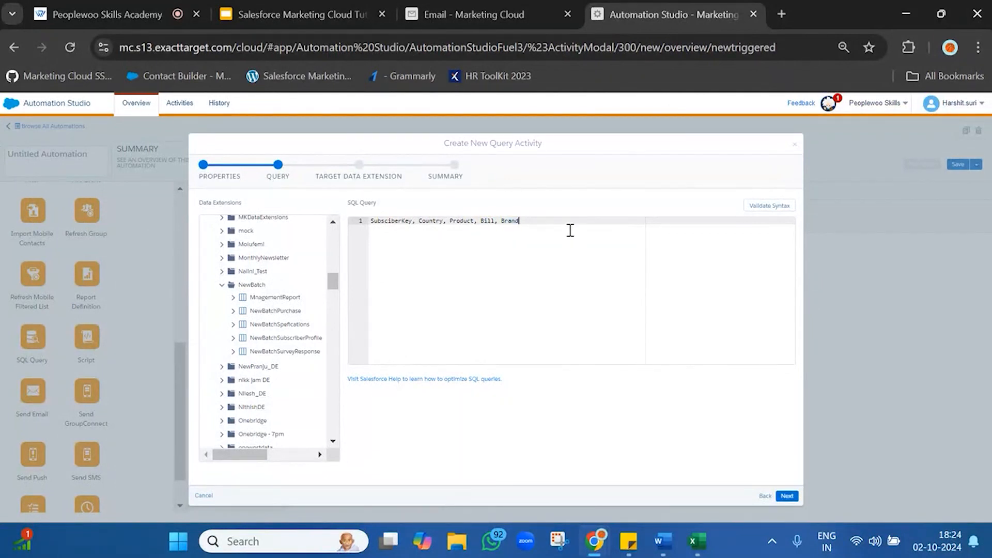
Put the select keyword in front of the field list in the query
{"action": "left_click", "coordinate": [371, 218]}
{"action": "type", "text": "ses"}
{"action": "key", "text": "BackSpace"}
{"action": "type", "text": "lect"}
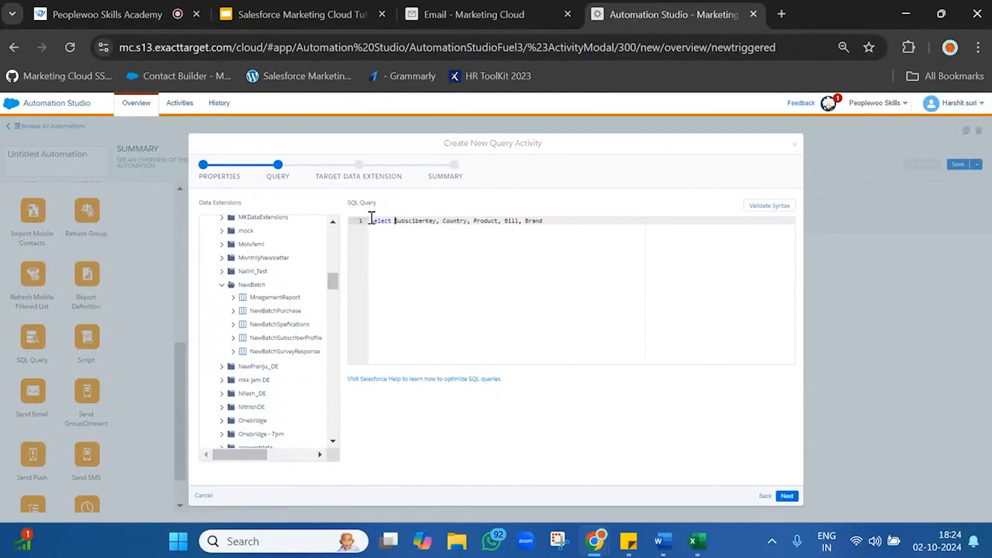
{"action": "double_click", "coordinate": [425, 222]}
{"action": "double_click", "coordinate": [466, 222]}
Add a from clause for NewBatchSubscriberProfile, copying the name from the sticky note, with the alias de1
{"action": "left_click", "coordinate": [558, 222]}
{"action": "mouse_move", "coordinate": [628, 541]}
{"action": "left_click", "coordinate": [694, 436]}
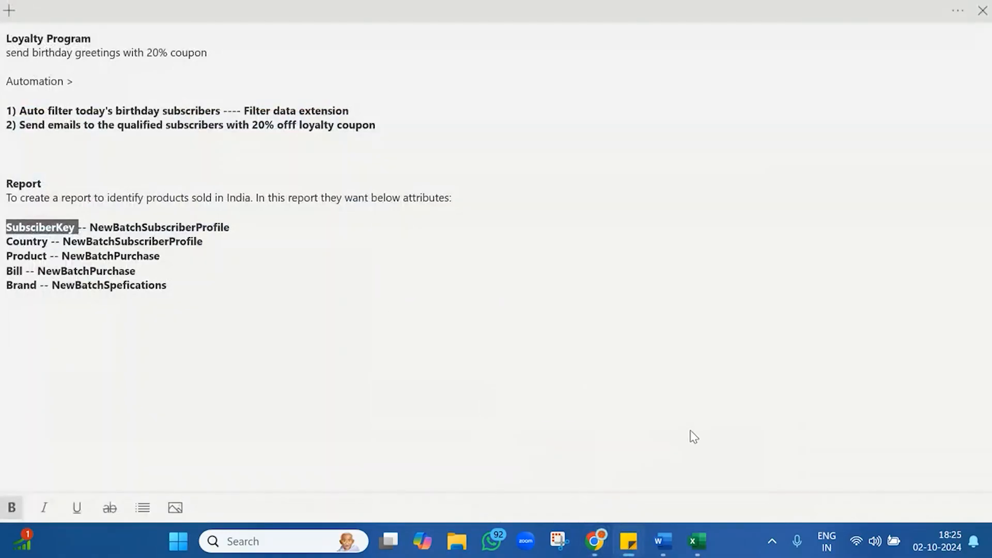
{"action": "double_click", "coordinate": [175, 225]}
{"action": "key", "text": "ctrl+c"}
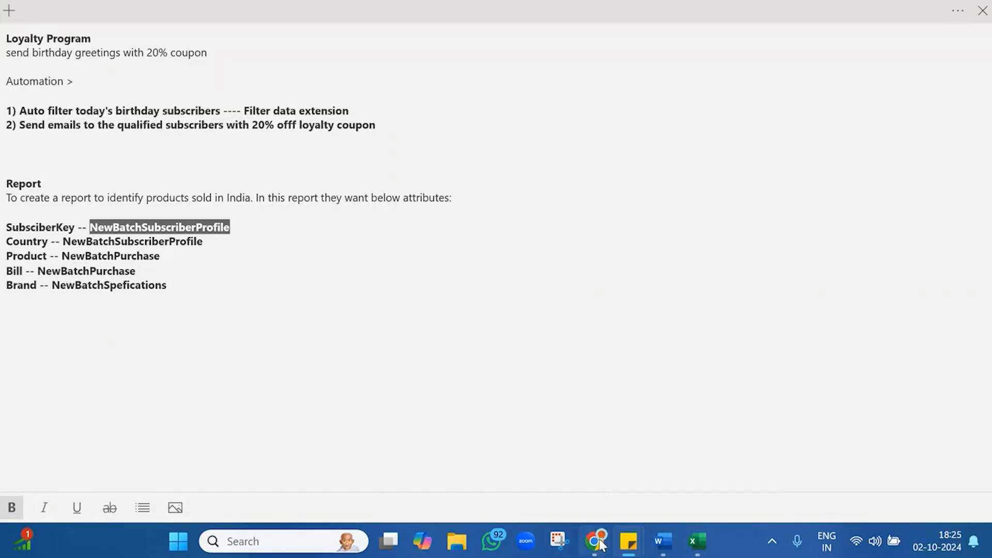
{"action": "mouse_move", "coordinate": [604, 546]}
{"action": "left_click", "coordinate": [549, 483]}
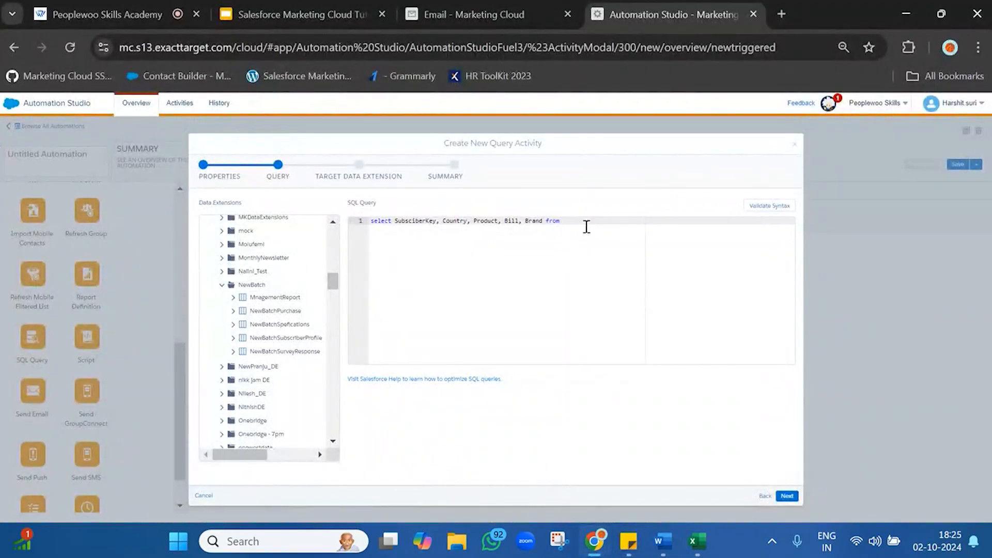
{"action": "key", "text": "ctrl+v"}
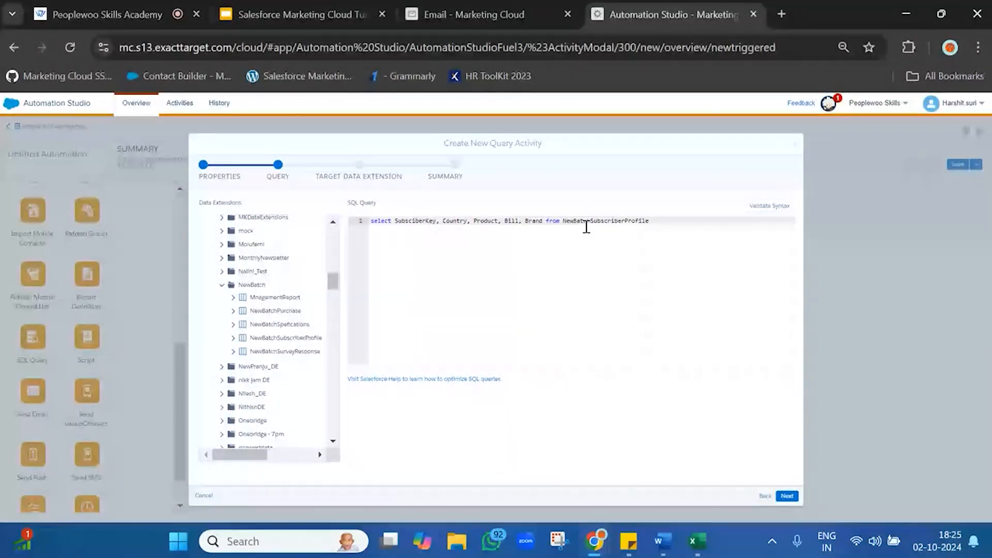
{"action": "type", "text": "de1"}
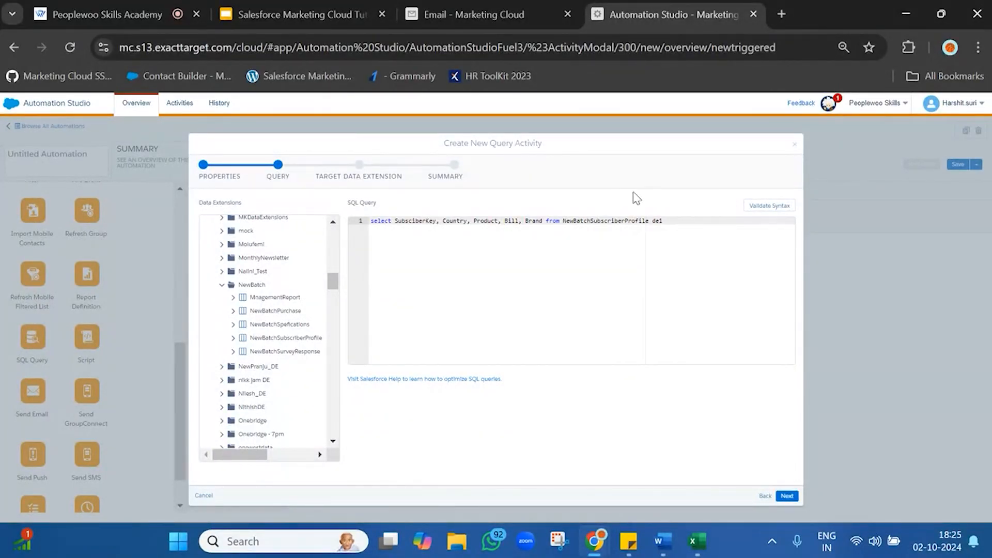
Prefix the SubsciberKey and Country fields in the select list with the alias de1
{"action": "double_click", "coordinate": [606, 220]}
{"action": "left_click", "coordinate": [606, 221]}
{"action": "double_click", "coordinate": [613, 222]}
{"action": "left_click", "coordinate": [615, 223]}
{"action": "double_click", "coordinate": [633, 222]}
{"action": "left_click", "coordinate": [672, 220]}
{"action": "left_click", "coordinate": [396, 223]}
{"action": "type", "text": "del."}
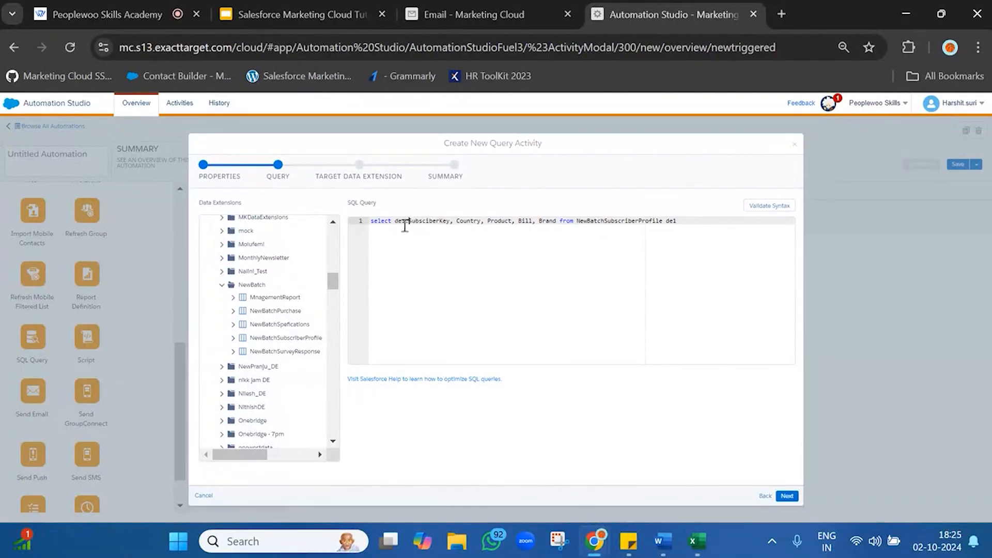
{"action": "left_click", "coordinate": [457, 223]}
{"action": "type", "text": "del"}
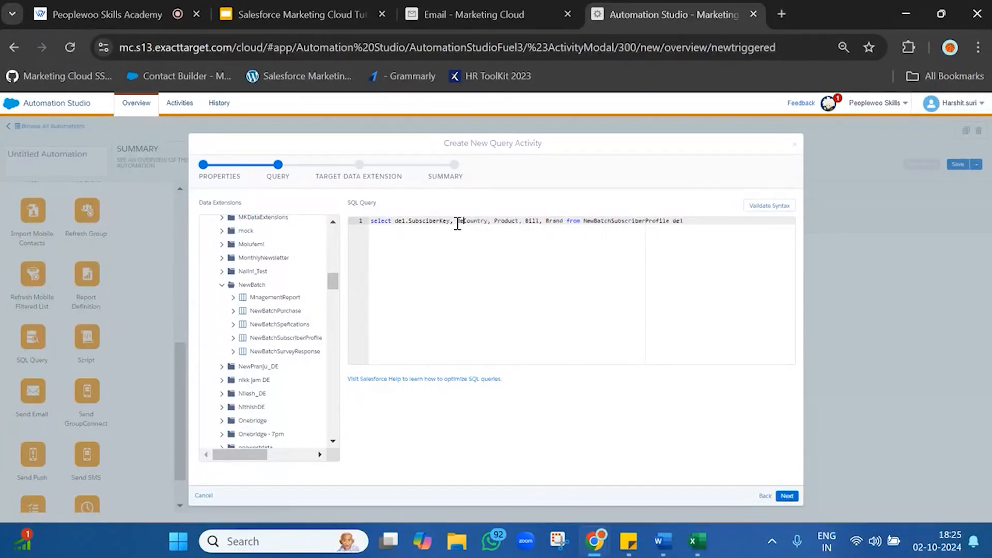
{"action": "type", "text": "."}
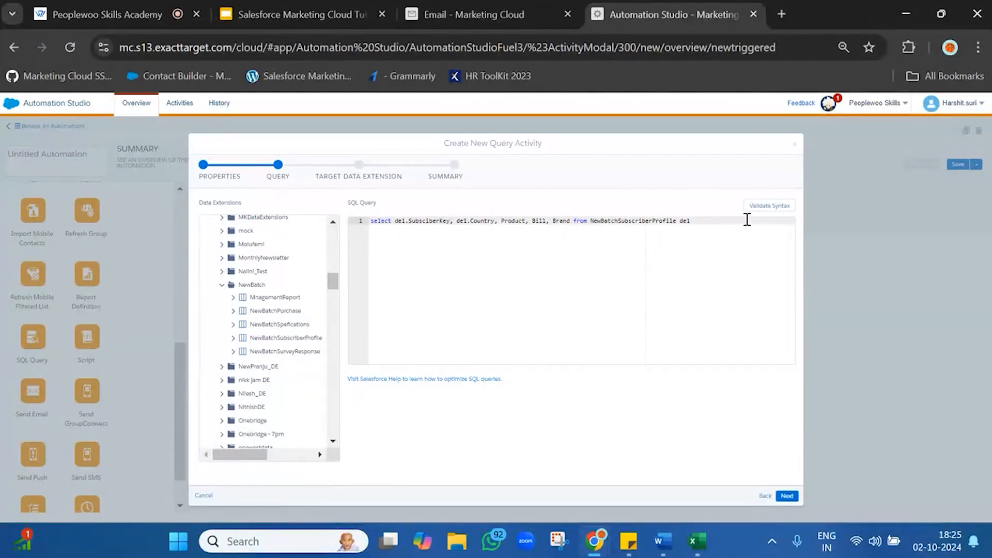
Add a join on a new line to NewBatchPurchase, copying the name from the sticky note, with the alias de2
{"action": "key", "text": "Return"}
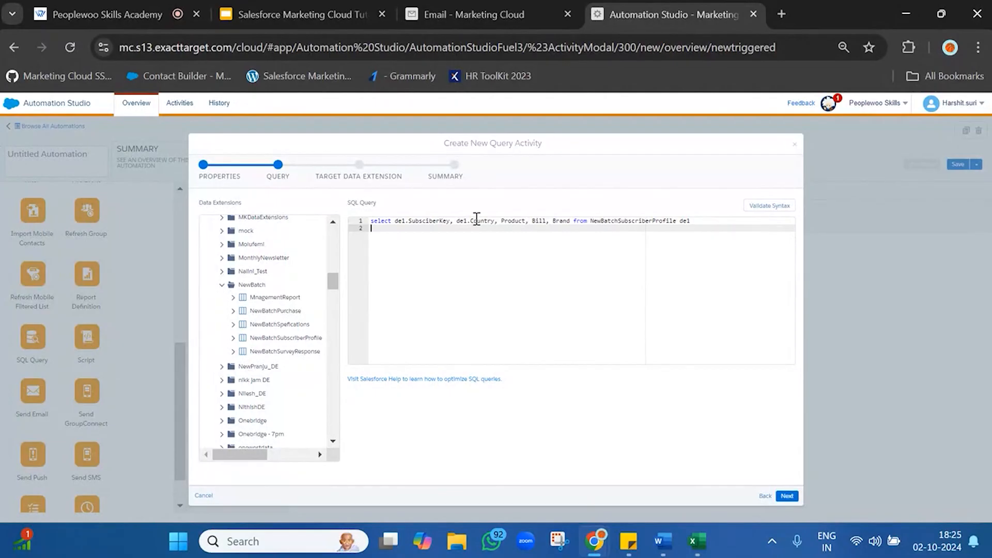
{"action": "left_click", "coordinate": [512, 221]}
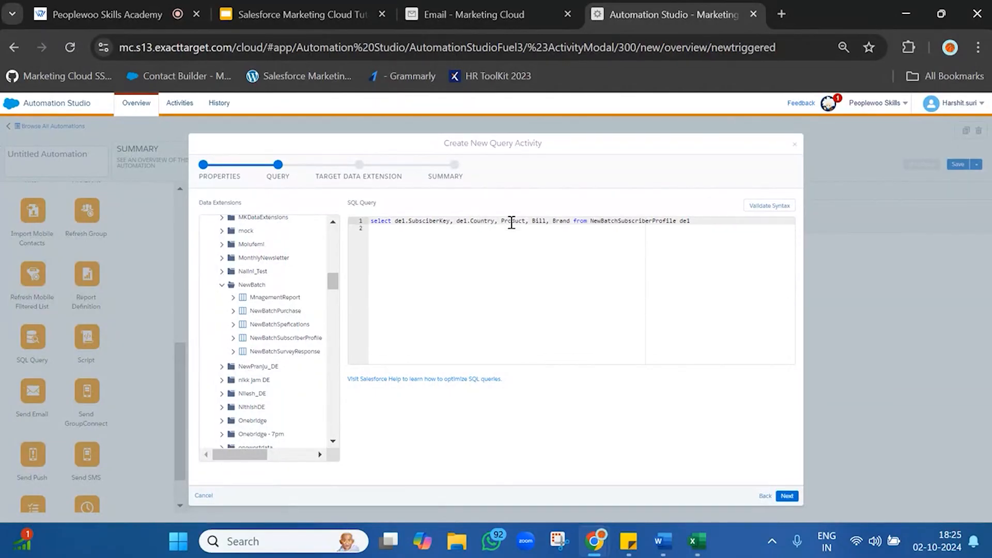
{"action": "left_click", "coordinate": [703, 227]}
{"action": "type", "text": "join"}
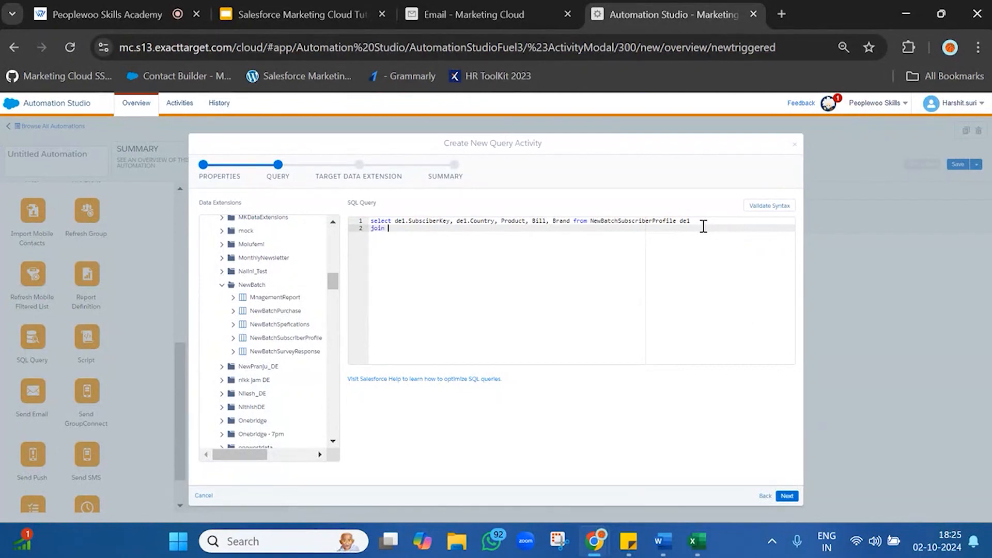
{"action": "mouse_move", "coordinate": [623, 552]}
{"action": "left_click", "coordinate": [674, 478]}
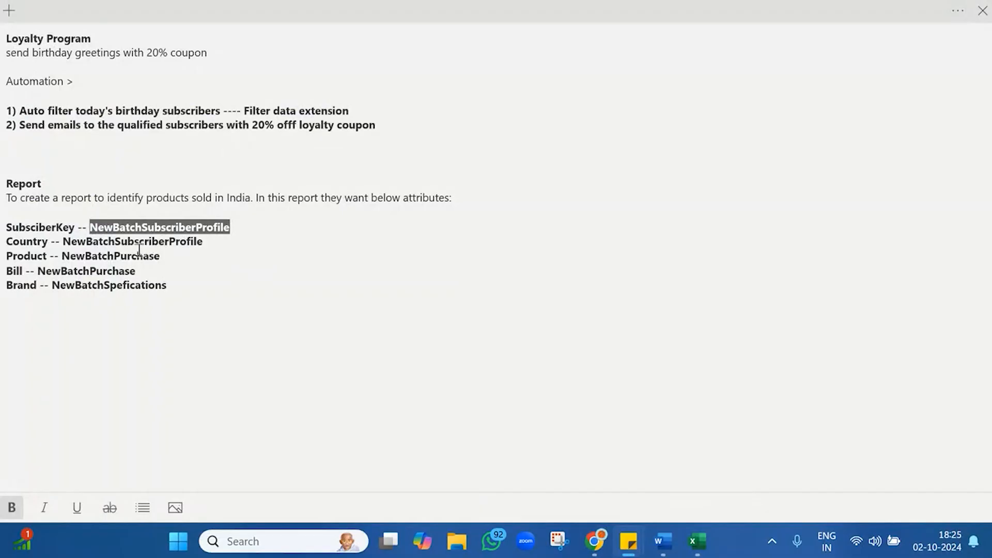
{"action": "double_click", "coordinate": [120, 256]}
{"action": "key", "text": "ctrl+c"}
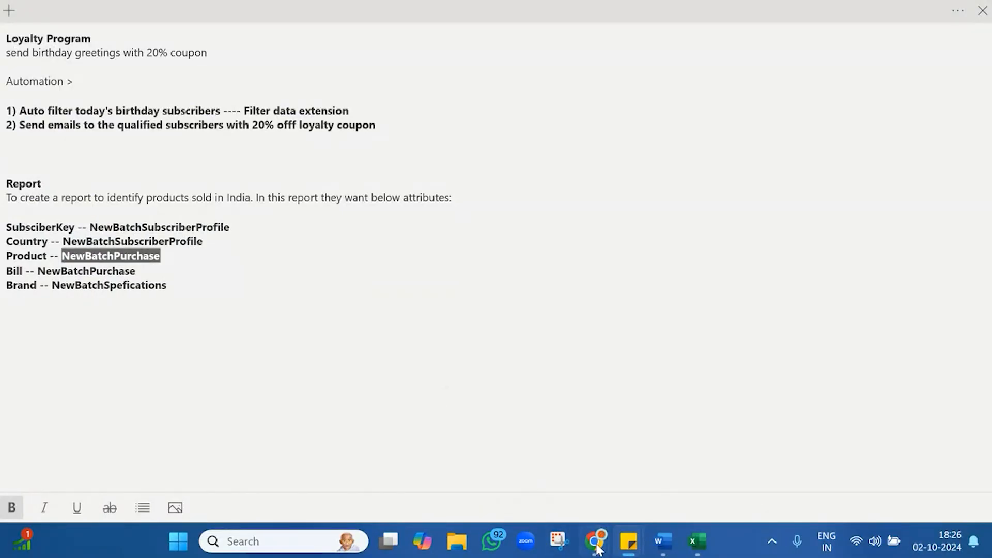
{"action": "mouse_move", "coordinate": [595, 543]}
{"action": "left_click", "coordinate": [517, 471]}
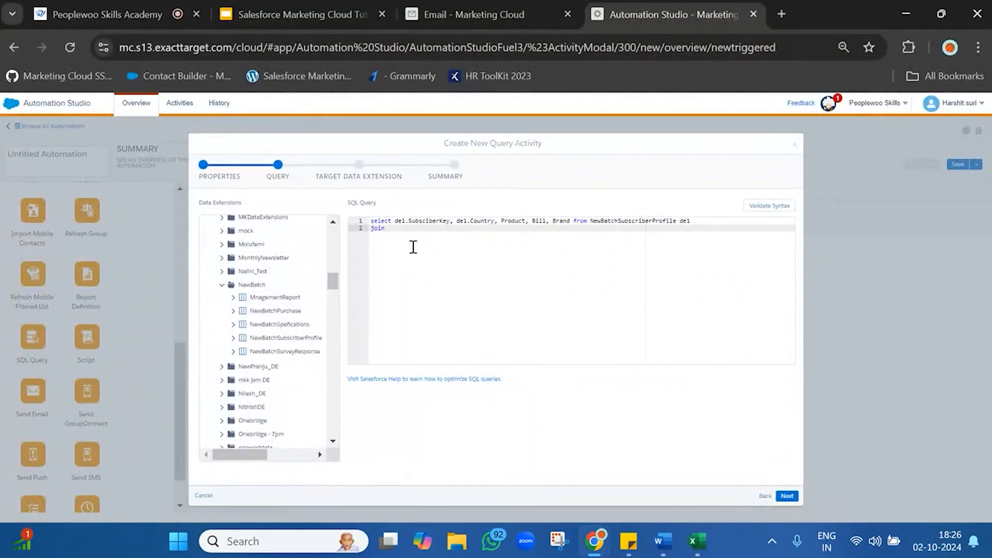
{"action": "key", "text": "ctrl+v"}
{"action": "type", "text": "de2"}
Add the first join's condition on a new line: on de1.SubscriberKey = de2.SubscriberKey
{"action": "key", "text": "Return"}
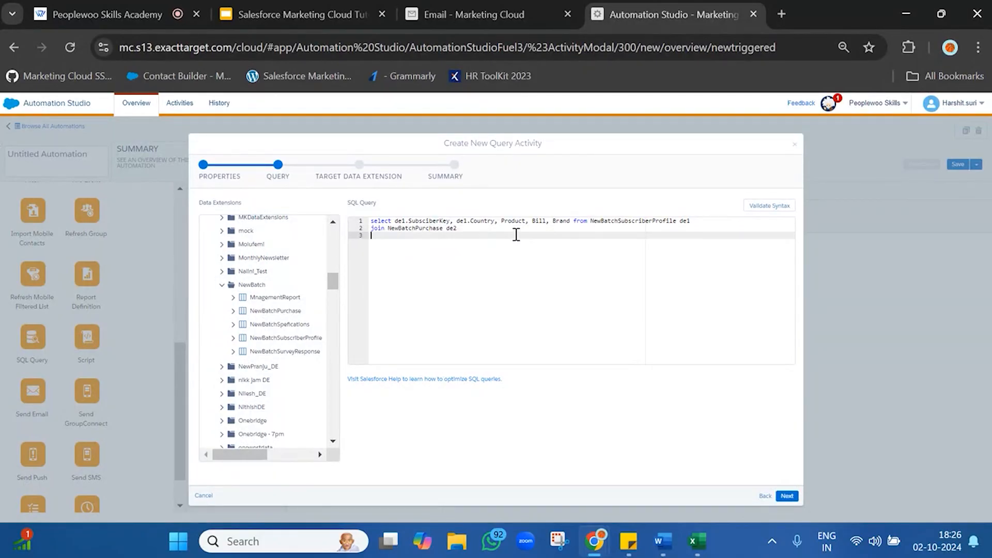
{"action": "type", "text": "on de1.SubscriberKey = de2.SubscriberKey"}
Prefix the Product and Bill fields in the select list with the alias de2
{"action": "left_click", "coordinate": [503, 221]}
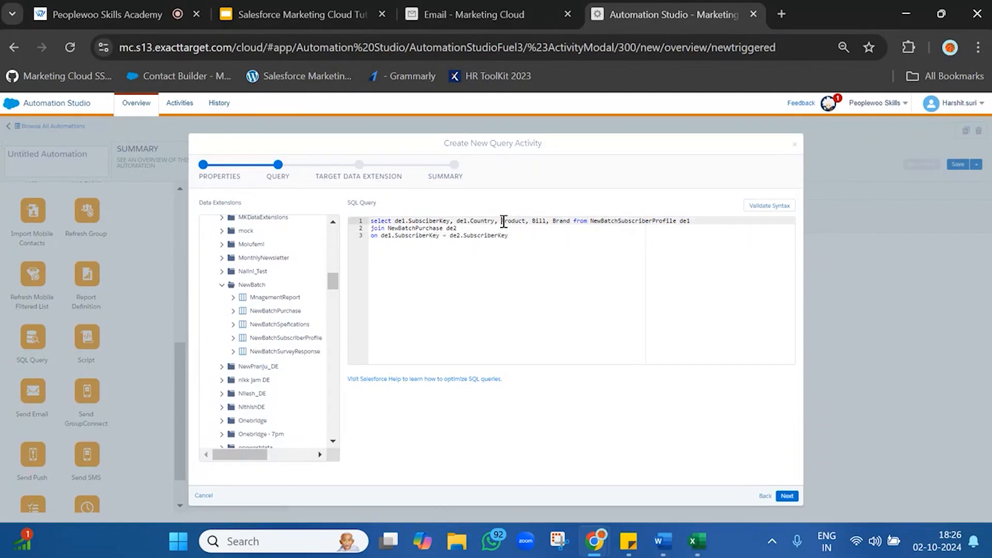
{"action": "type", "text": "de2."}
{"action": "type", "text": "."}
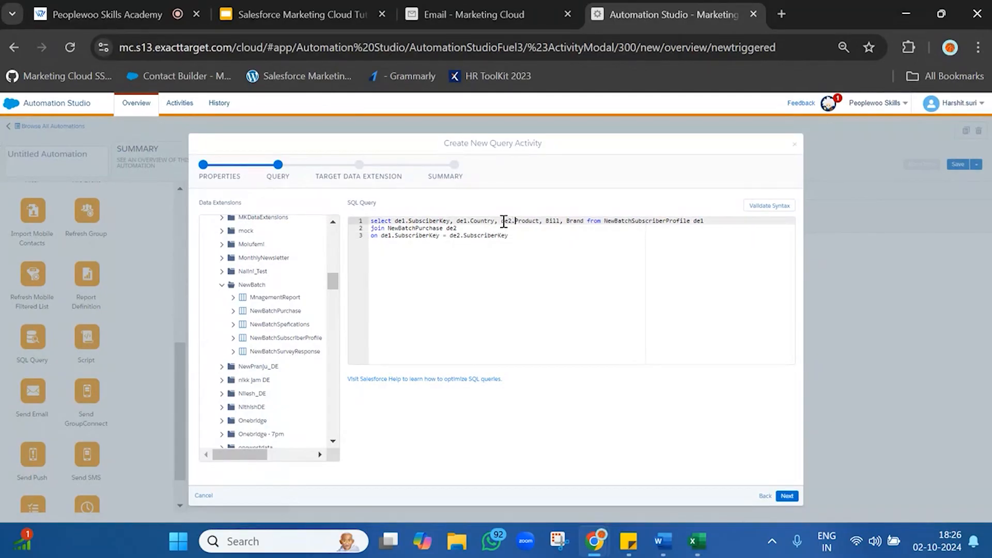
{"action": "left_click", "coordinate": [547, 223]}
{"action": "type", "text": "de2."}
Add a second join to NewBatchSpefications, copying the name from the sticky note, with the alias de3
{"action": "left_click", "coordinate": [591, 237]}
{"action": "key", "text": "Return"}
{"action": "type", "text": "join"}
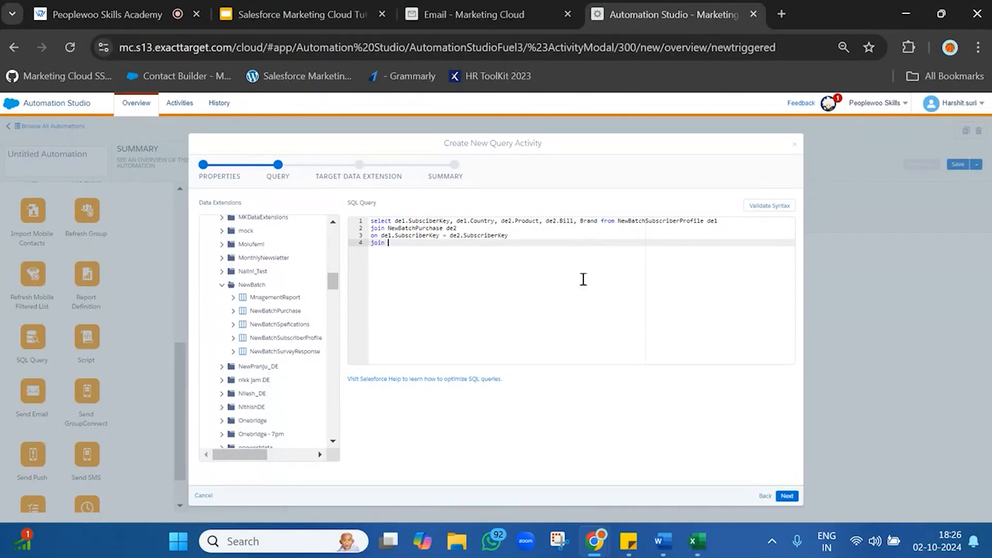
{"action": "mouse_move", "coordinate": [628, 541]}
{"action": "left_click", "coordinate": [671, 457]}
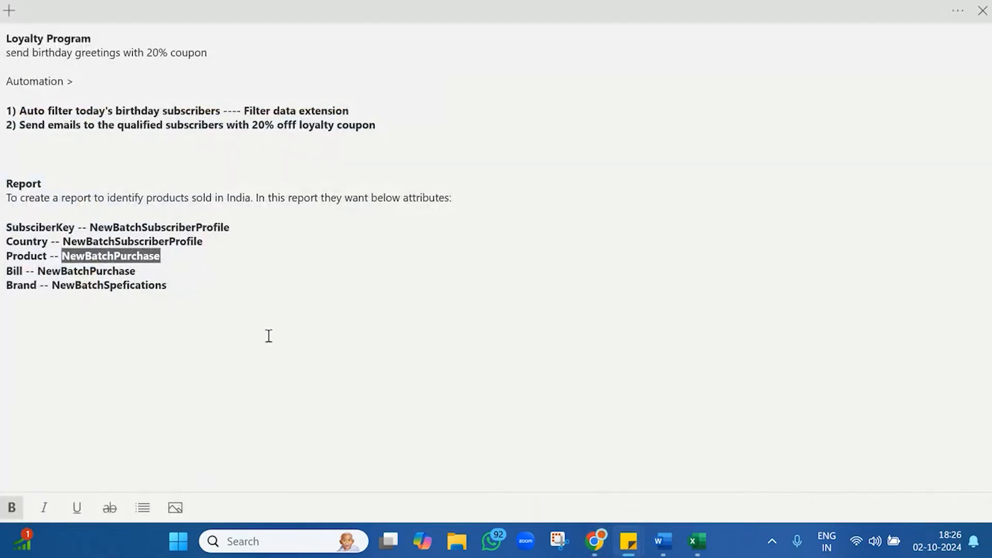
{"action": "double_click", "coordinate": [119, 287]}
{"action": "key", "text": "ctrl+c"}
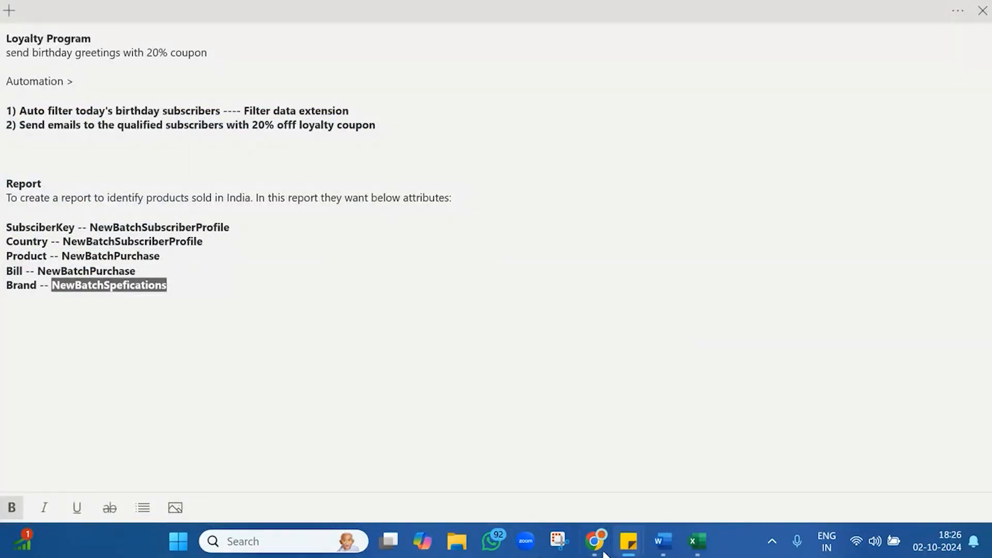
{"action": "mouse_move", "coordinate": [594, 541]}
{"action": "left_click", "coordinate": [509, 482]}
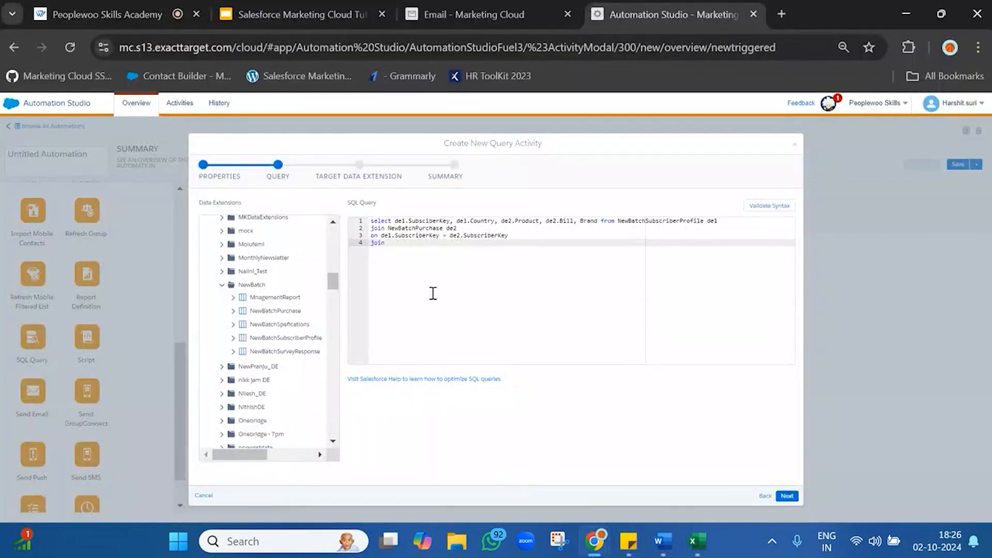
{"action": "key", "text": "ctrl+v"}
{"action": "type", "text": "de3"}
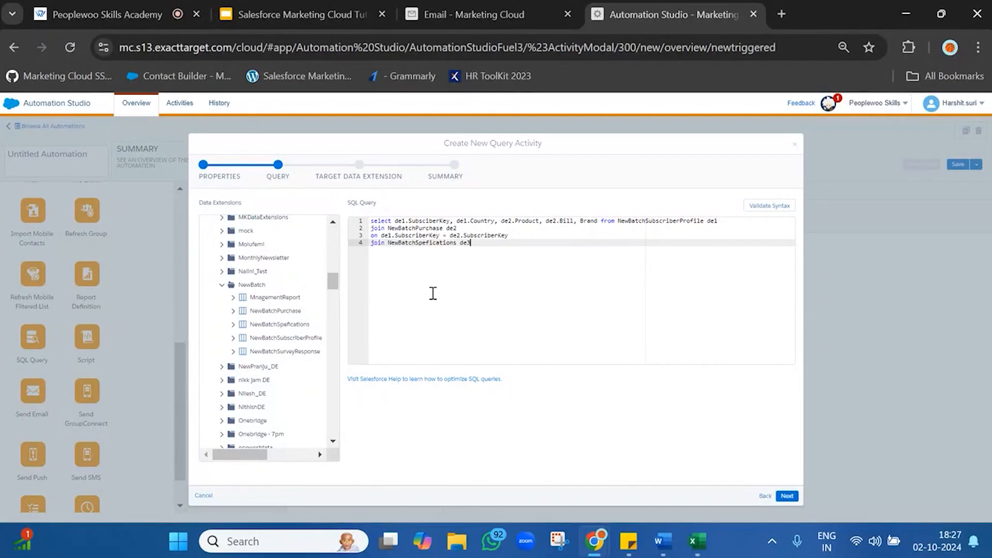
Add the second join's condition on a new line: on de2.Product = de3.Product
{"action": "key", "text": "Return"}
{"action": "type", "text": "o"}
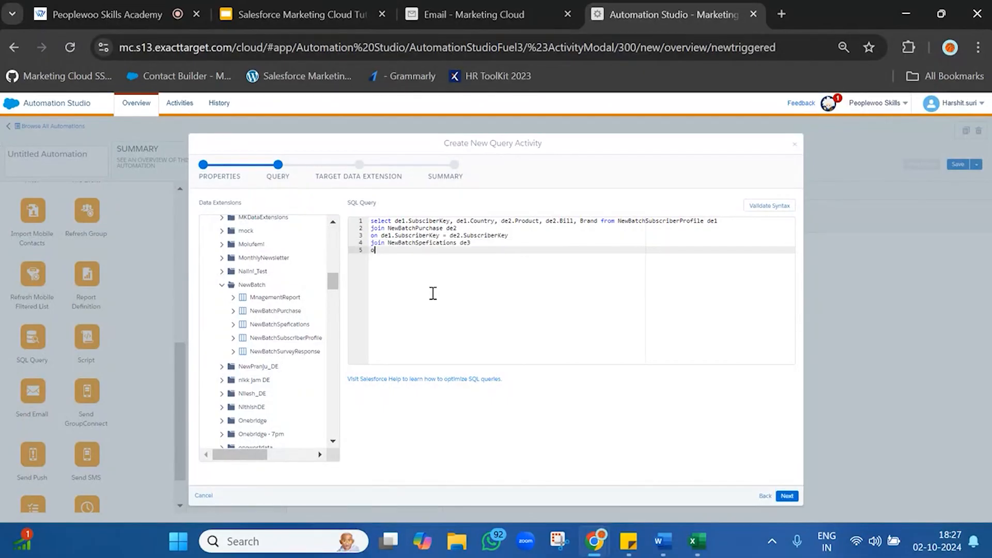
{"action": "type", "text": "n de2.Product = de3.Product"}
{"action": "double_click", "coordinate": [447, 250]}
Insert the prefix de.3 in front of the Brand field in the select list
{"action": "left_click", "coordinate": [581, 222]}
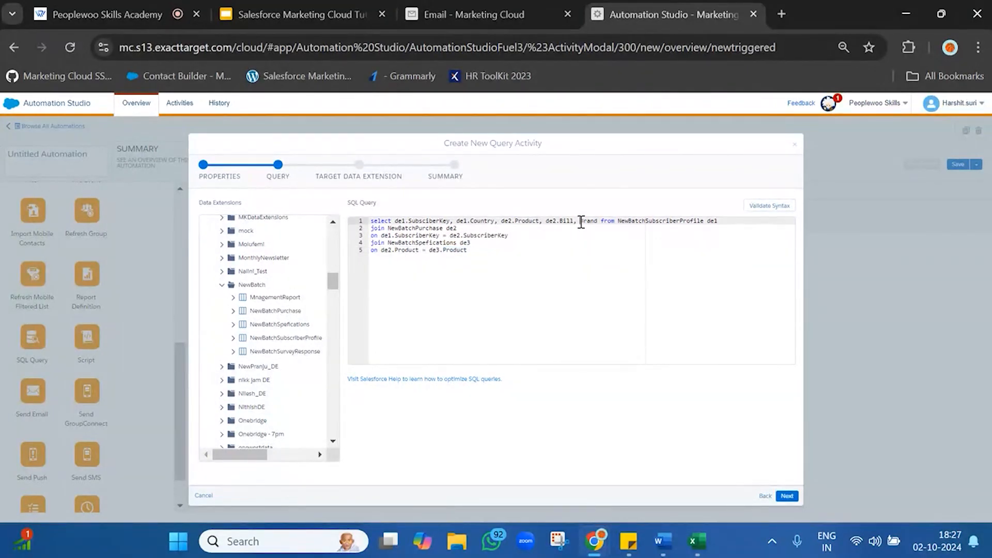
{"action": "type", "text": "de.3"}
{"action": "left_click_drag", "start_coordinate": [580, 270], "coordinate": [371, 228]}
Add the filter where de1.Country ='IN' as the last line of the query
{"action": "left_click", "coordinate": [514, 279]}
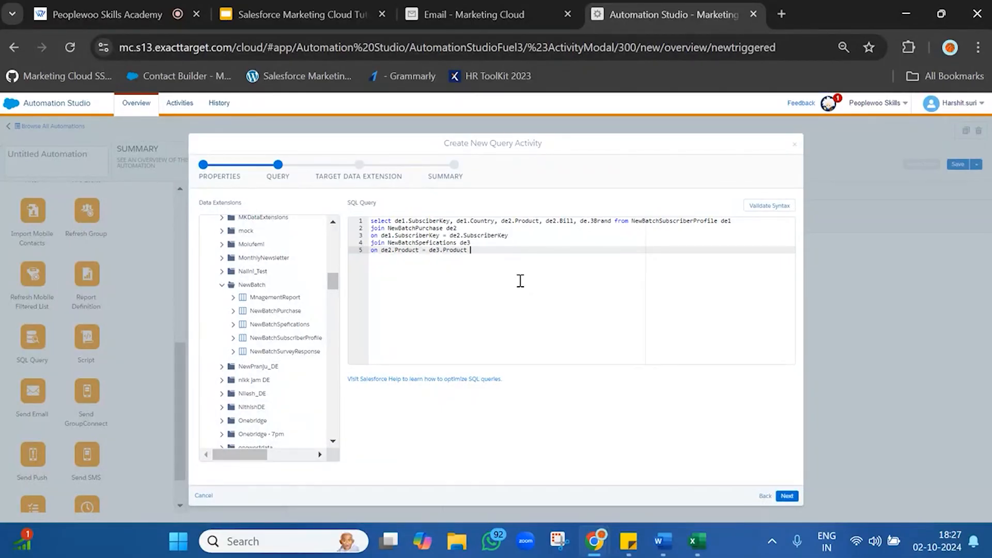
{"action": "key", "text": "Return"}
{"action": "type", "text": "where"}
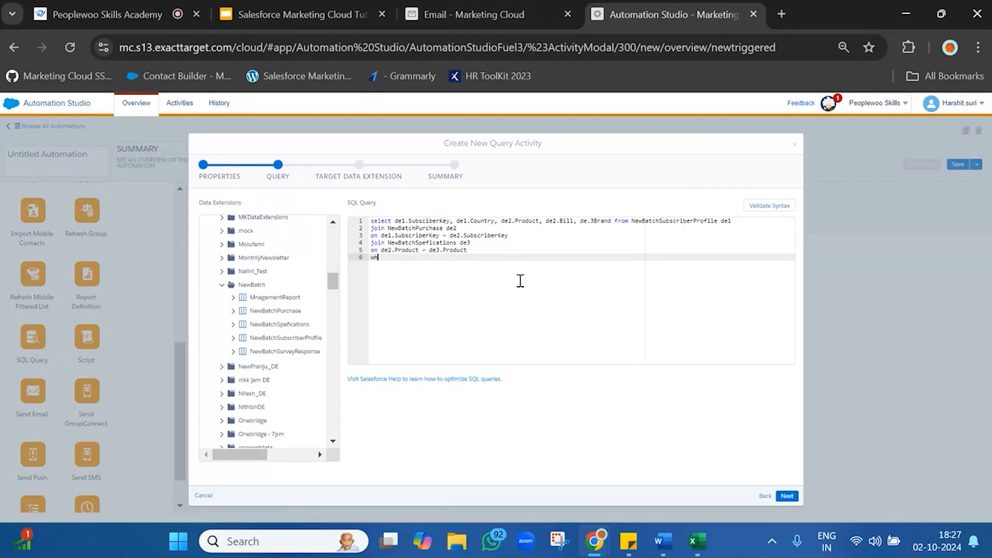
{"action": "key", "text": "BackSpace"}
{"action": "type", "text": "e de1.Ountry ='IN"}
{"action": "key", "text": "Left"}
{"action": "key", "text": "Left"}
{"action": "key", "text": "Left"}
{"action": "key", "text": "Left"}
{"action": "key", "text": "Left"}
{"action": "key", "text": "BackSpace"}
{"action": "type", "text": "C"}
{"action": "key", "text": "Delete"}
{"action": "type", "text": "o"}
{"action": "key", "text": "shift+Home"}
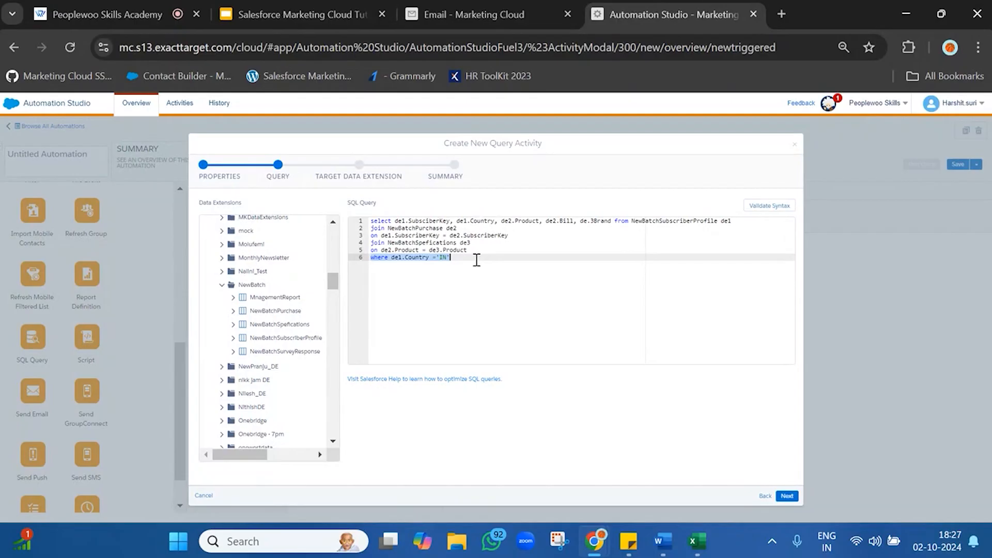
Validate the syntax of the SQL query and read the validation message
{"action": "left_click", "coordinate": [769, 207]}
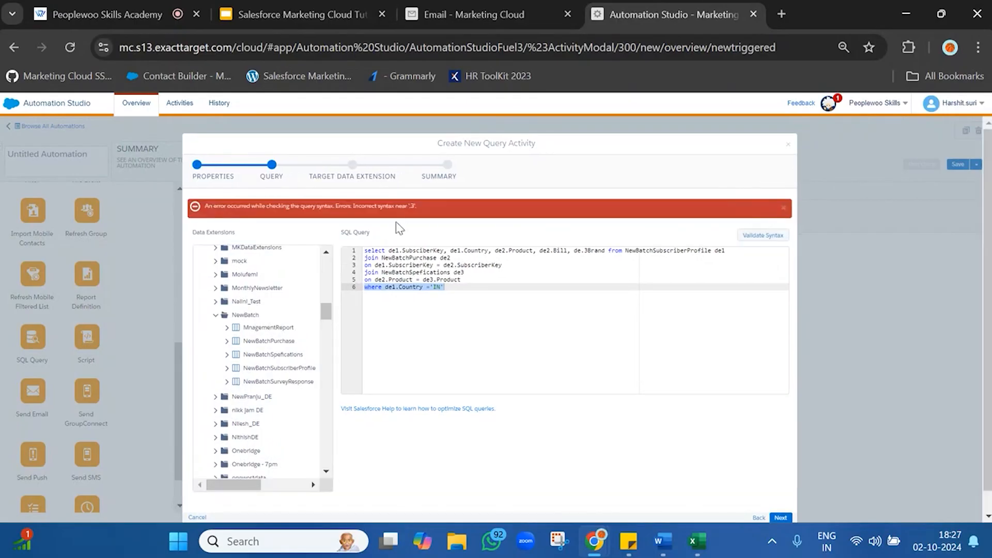
{"action": "triple_click", "coordinate": [404, 206]}
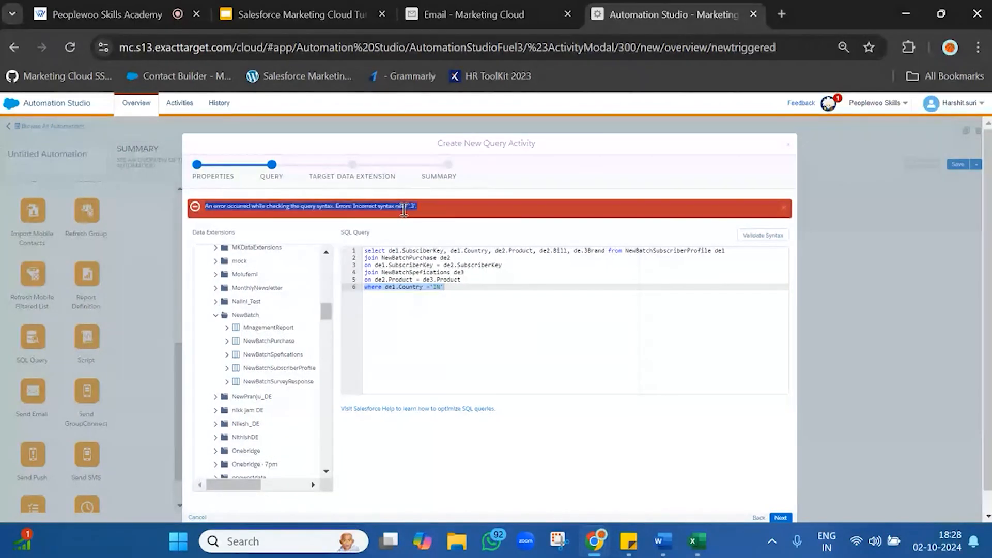
{"action": "left_click", "coordinate": [523, 292]}
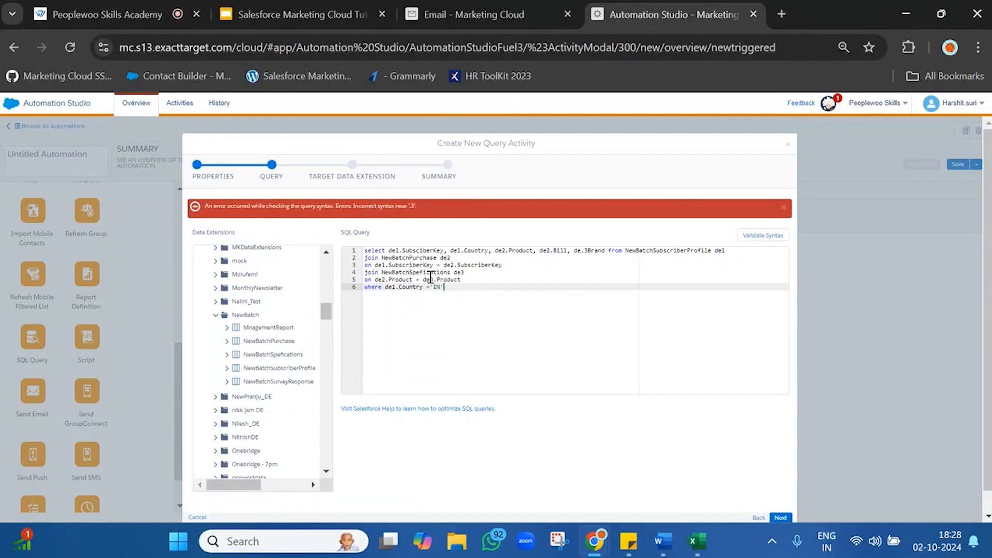
Correct the Brand field's prefix in the select list to de3. and validate the query syntax again
{"action": "double_click", "coordinate": [403, 279]}
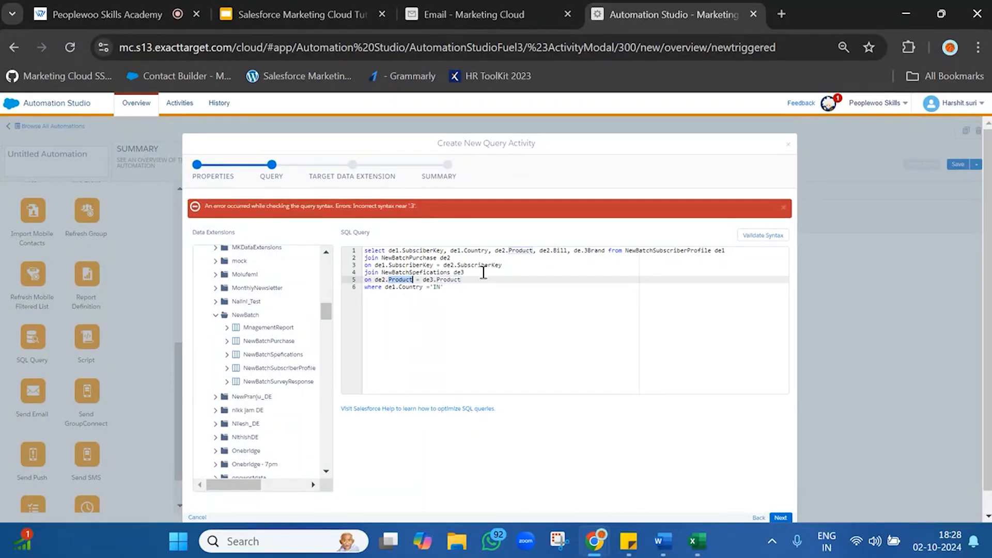
{"action": "left_click", "coordinate": [592, 251]}
{"action": "key", "text": "BackSpace"}
{"action": "key", "text": "BackSpace"}
{"action": "type", "text": "3."}
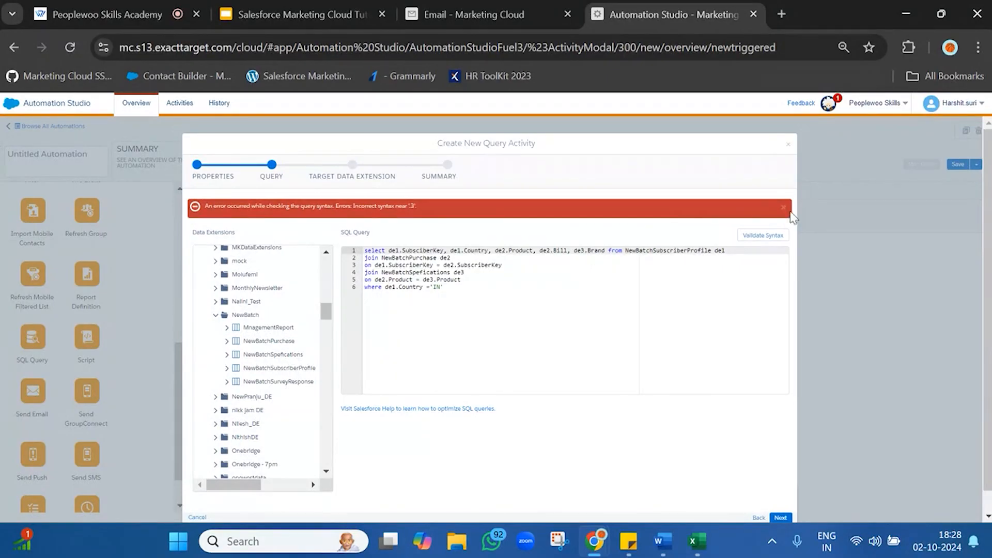
{"action": "left_click", "coordinate": [766, 235]}
Correct the misspelled field in the select list to de1.SubscriberKey and revalidate the query syntax
{"action": "double_click", "coordinate": [430, 250]}
{"action": "double_click", "coordinate": [491, 265]}
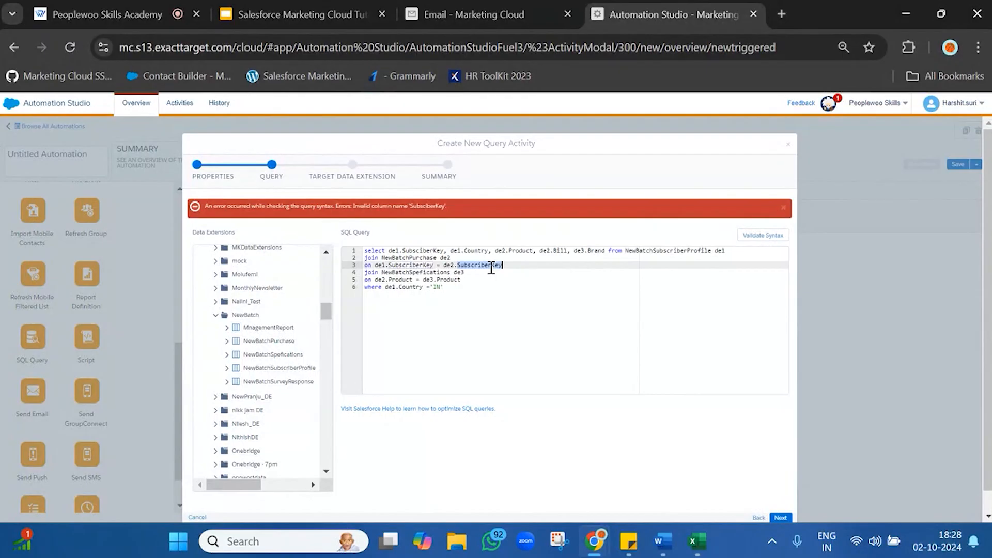
{"action": "left_click", "coordinate": [419, 250]}
{"action": "type", "text": "r"}
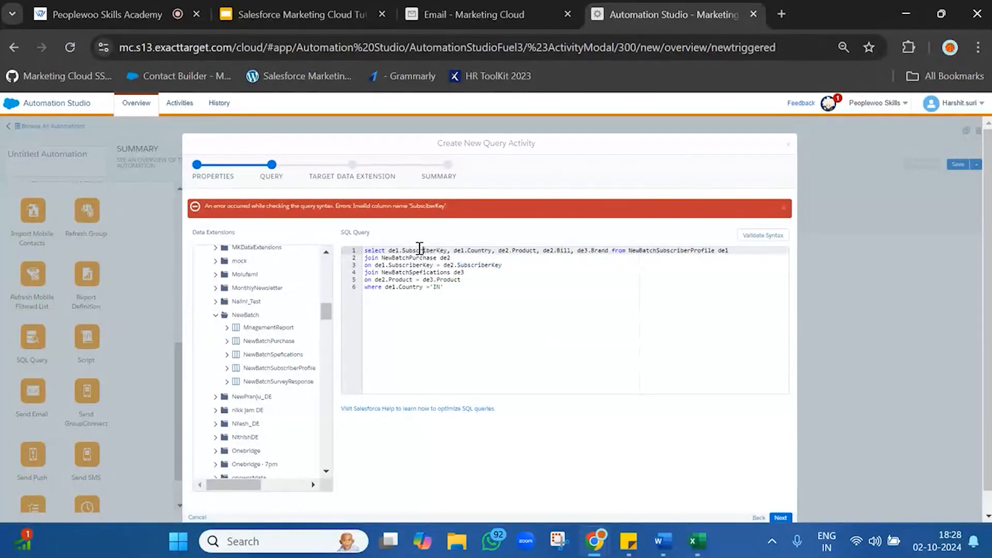
{"action": "left_click", "coordinate": [746, 238]}
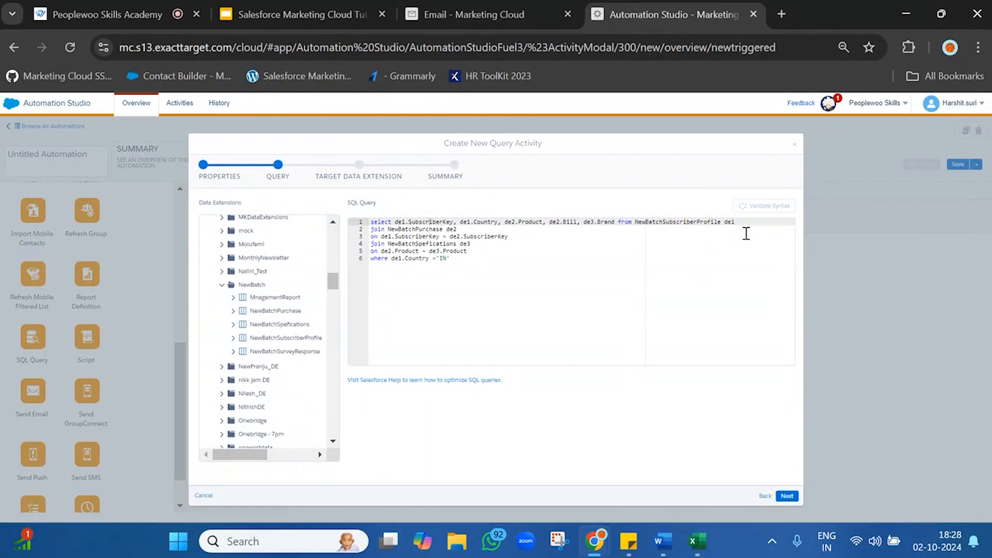
Review the validation result and the complete query, including its three data extensions, join conditions and country filter
{"action": "triple_click", "coordinate": [277, 208]}
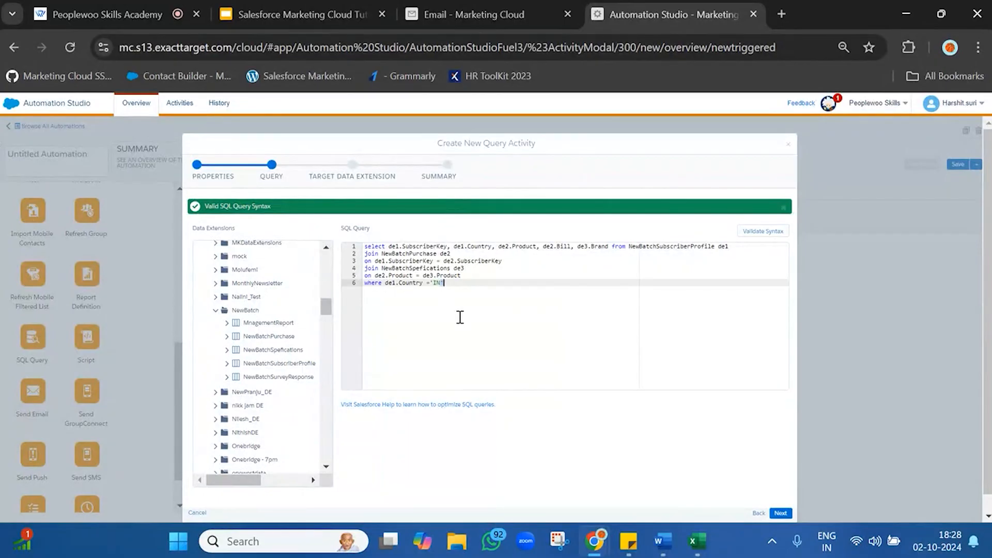
{"action": "left_click_drag", "start_coordinate": [460, 317], "coordinate": [351, 236]}
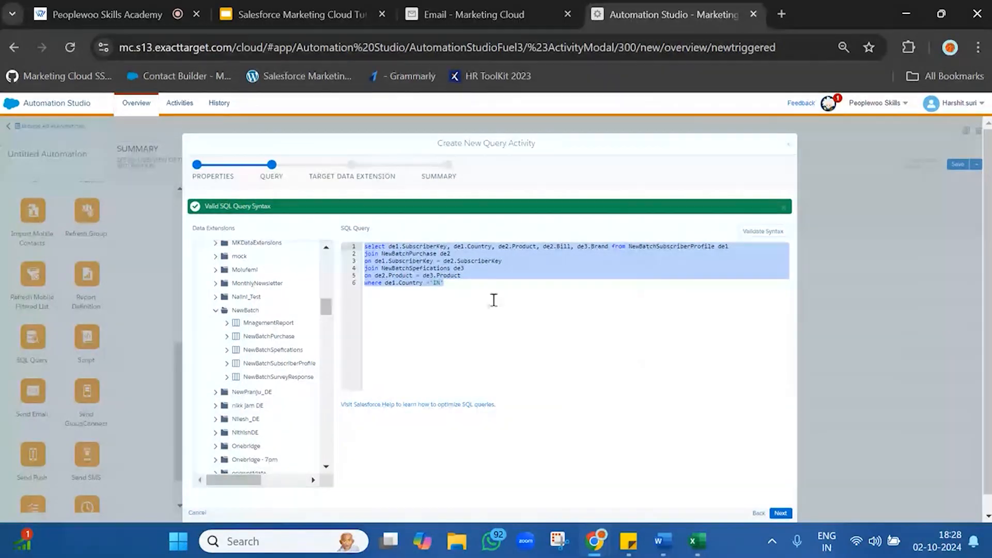
{"action": "left_click", "coordinate": [515, 326]}
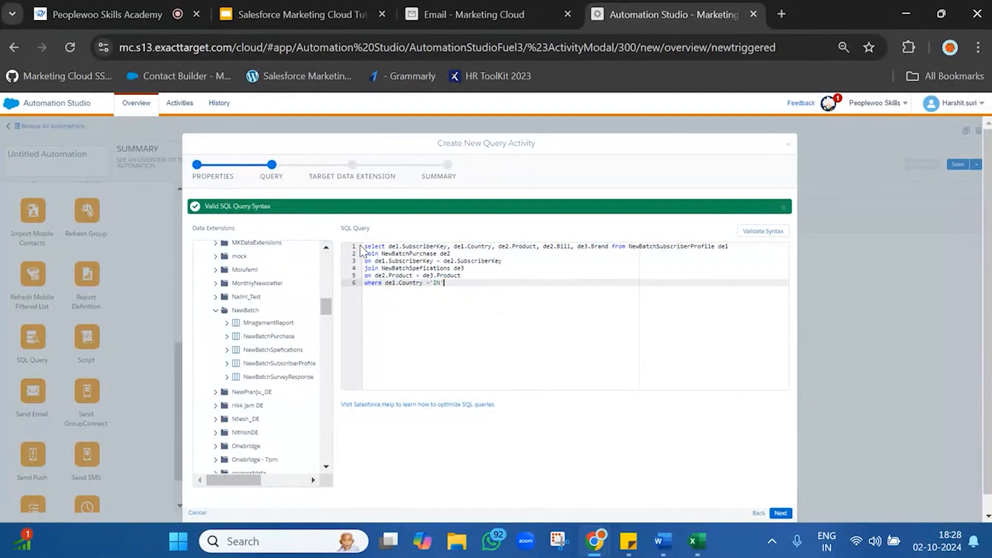
{"action": "left_click_drag", "start_coordinate": [363, 246], "coordinate": [490, 299]}
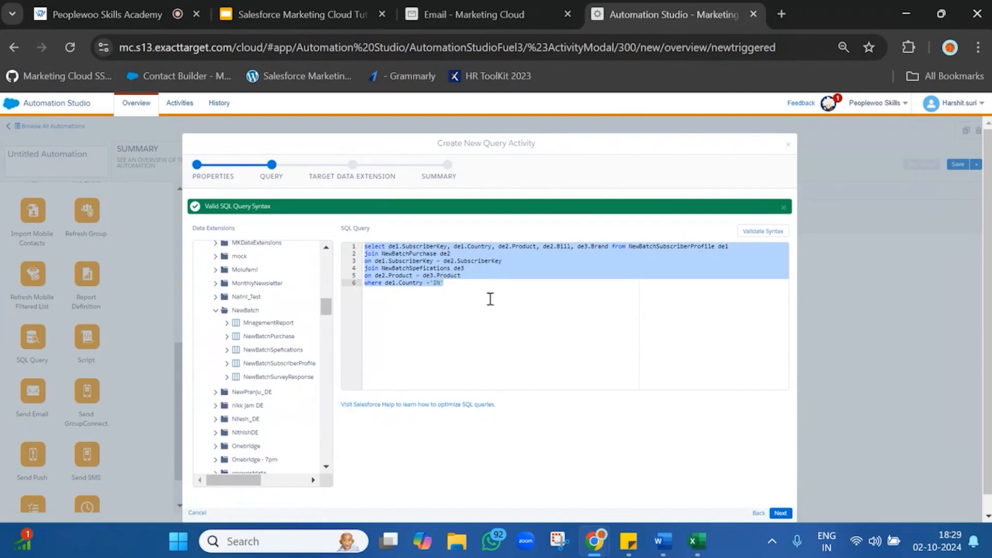
{"action": "left_click", "coordinate": [490, 299]}
{"action": "double_click", "coordinate": [650, 246]}
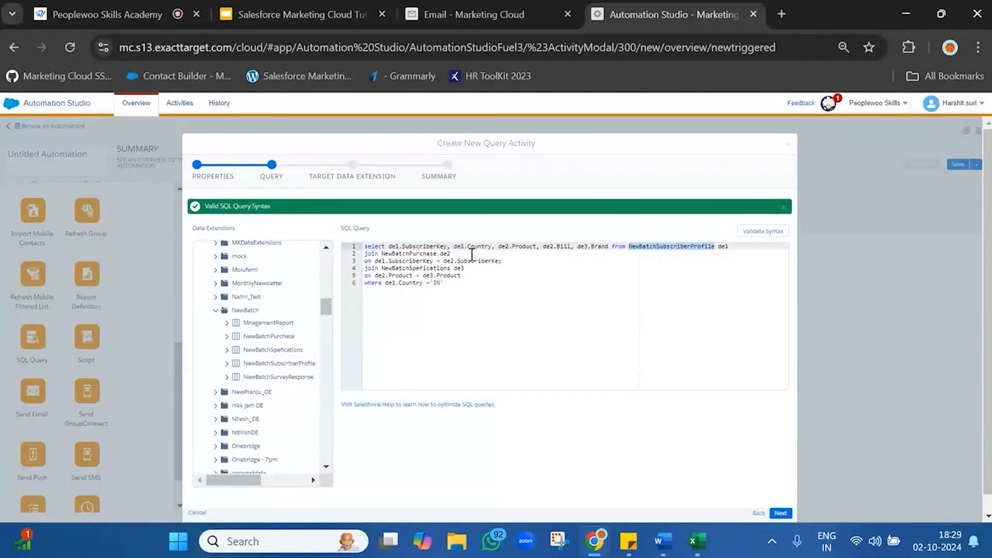
{"action": "double_click", "coordinate": [425, 253]}
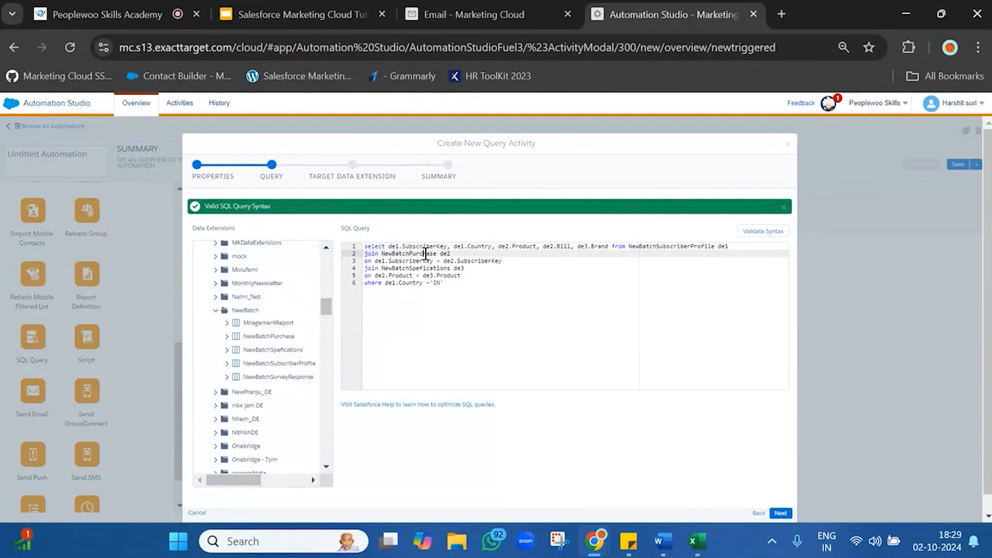
{"action": "double_click", "coordinate": [432, 268]}
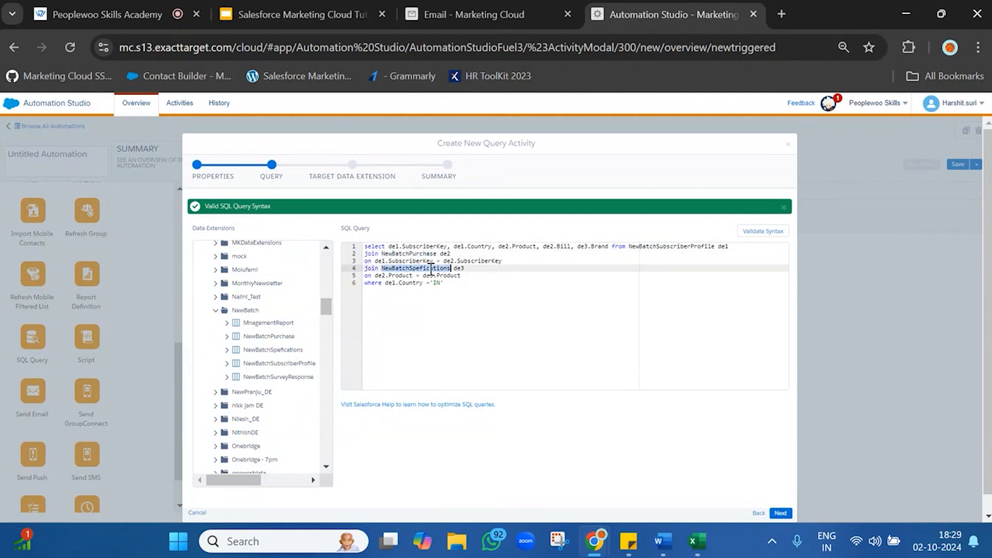
{"action": "triple_click", "coordinate": [412, 283]}
{"action": "left_click", "coordinate": [507, 311]}
Set the query activity's data action to Overwrite and choose MnagementReport from the NewBatch folder as the target data extension
{"action": "scroll", "coordinate": [672, 379], "scroll_direction": "down", "scroll_amount": 1}
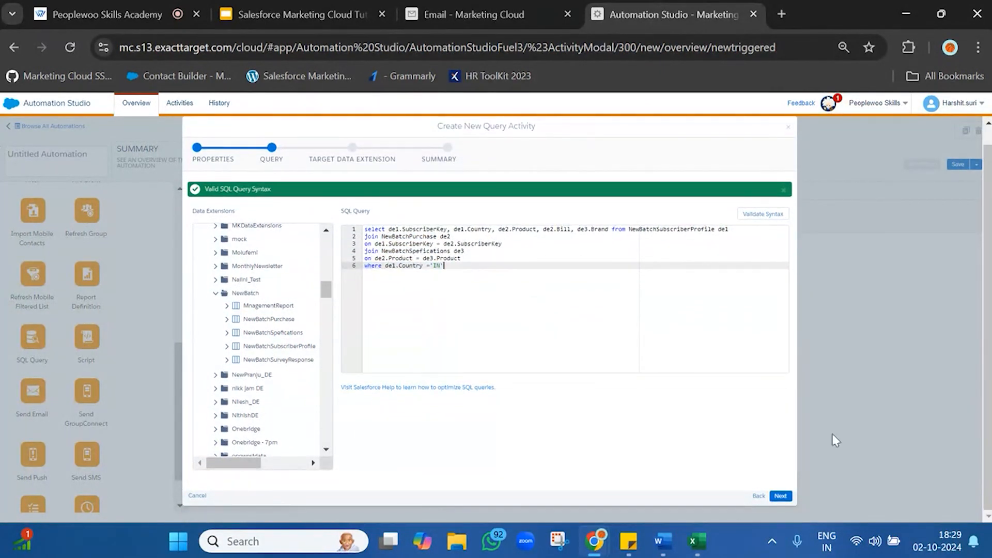
{"action": "left_click", "coordinate": [782, 496]}
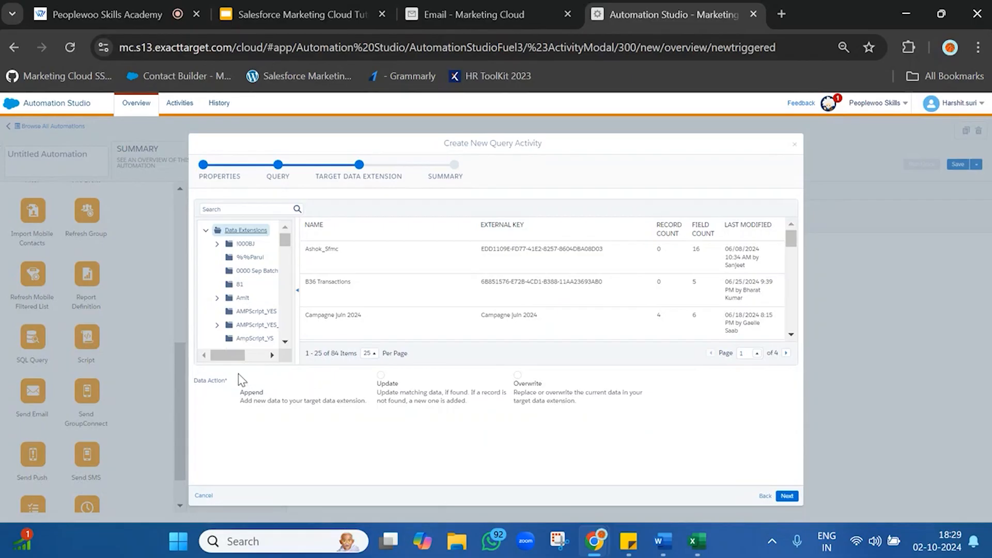
{"action": "left_click", "coordinate": [513, 382]}
{"action": "scroll", "coordinate": [204, 283], "scroll_direction": "down", "scroll_amount": 3}
{"action": "scroll", "coordinate": [205, 283], "scroll_direction": "down", "scroll_amount": 5}
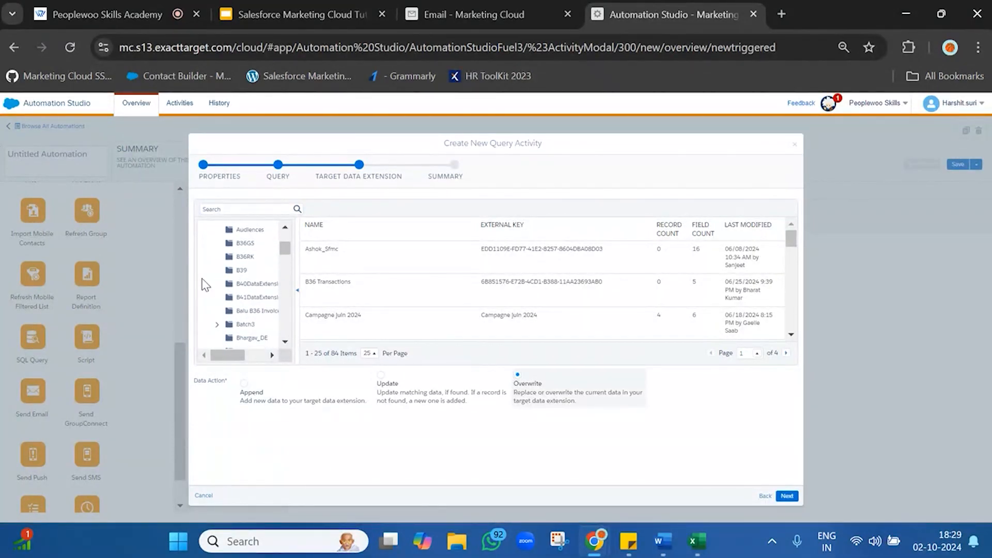
{"action": "scroll", "coordinate": [232, 305], "scroll_direction": "down", "scroll_amount": 8}
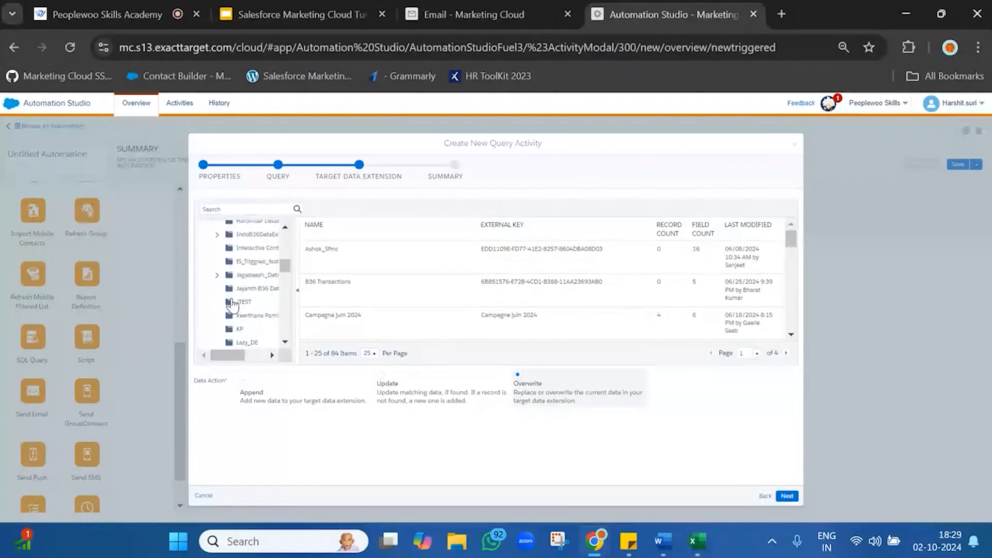
{"action": "scroll", "coordinate": [232, 305], "scroll_direction": "up", "scroll_amount": 1}
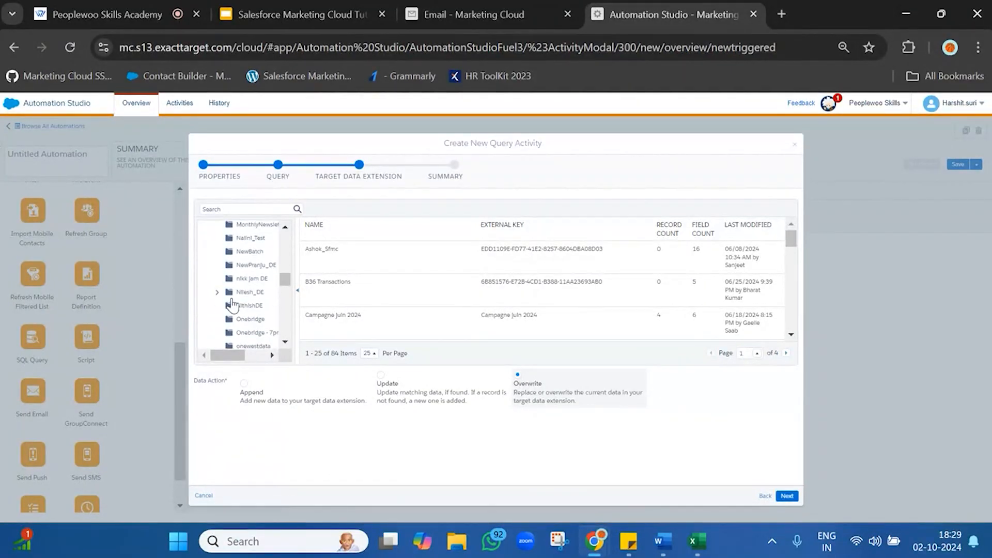
{"action": "left_click", "coordinate": [247, 252]}
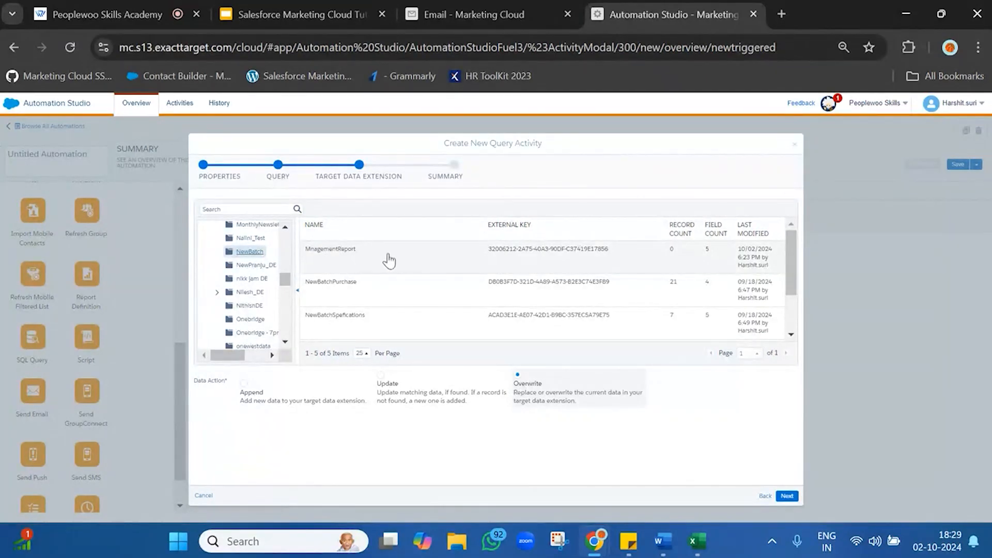
{"action": "left_click", "coordinate": [406, 260]}
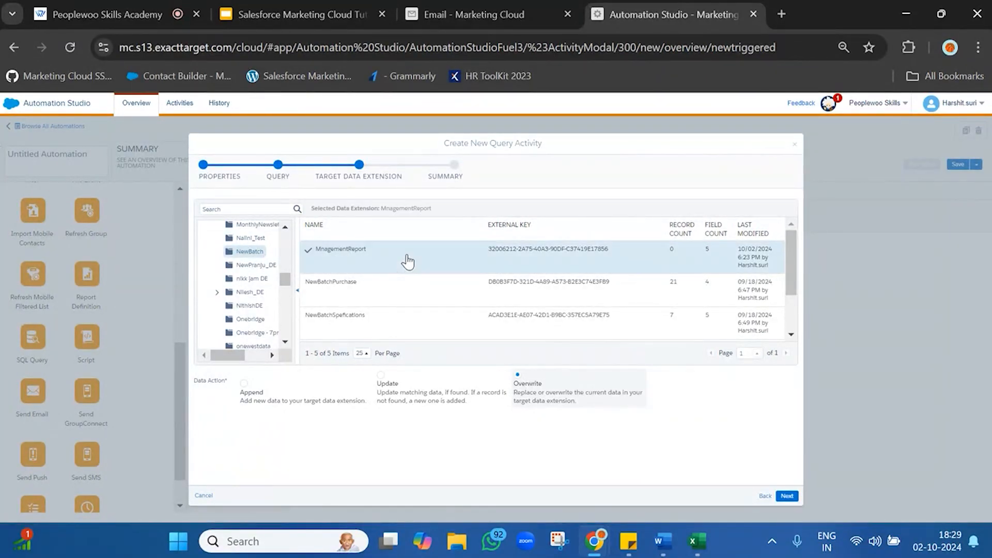
Proceed to the query activity's summary, try to finish it, and read the resulting message
{"action": "left_click", "coordinate": [785, 496]}
{"action": "left_click", "coordinate": [784, 496]}
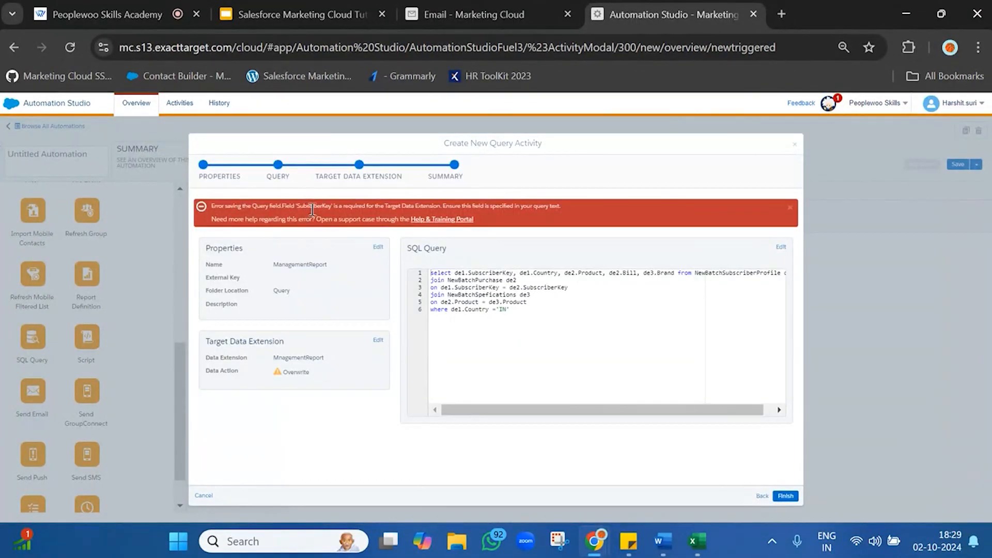
{"action": "double_click", "coordinate": [324, 206]}
{"action": "left_click", "coordinate": [324, 206]}
{"action": "triple_click", "coordinate": [324, 206]}
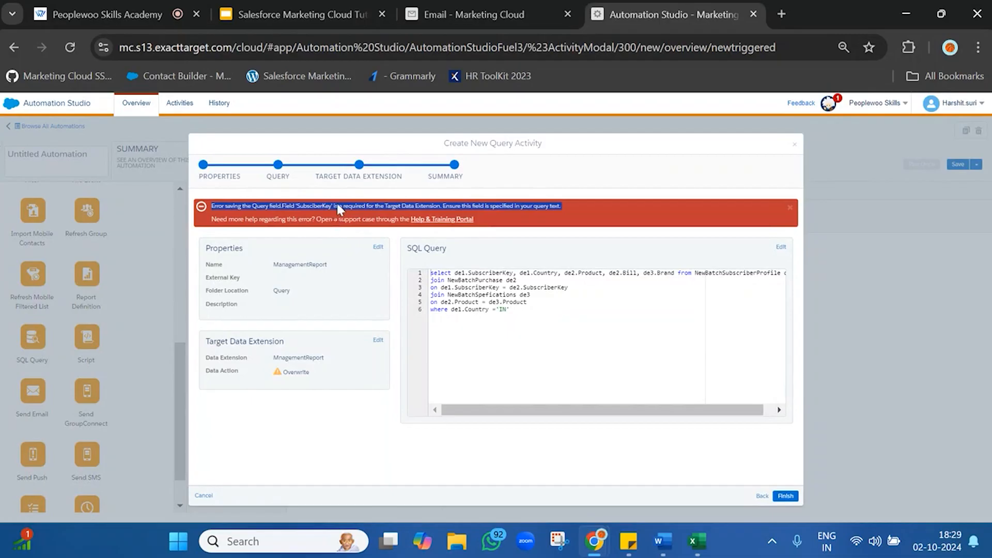
Switch to Email Studio, rename the first field of the MnagementReport data extension to SubscriberKey, and save the fields
{"action": "left_click", "coordinate": [495, 7]}
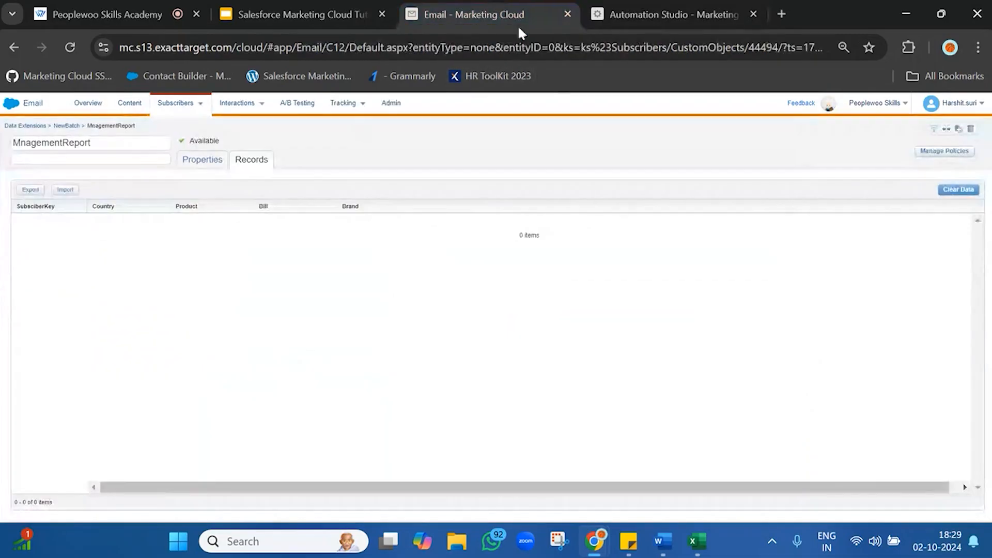
{"action": "left_click", "coordinate": [209, 162]}
{"action": "left_click", "coordinate": [950, 262]}
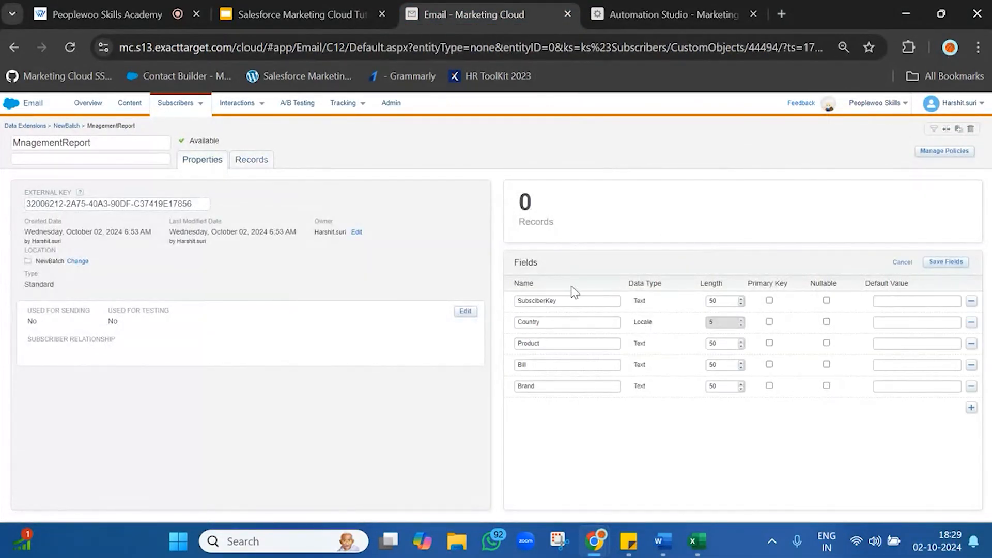
{"action": "left_click", "coordinate": [536, 300]}
{"action": "type", "text": "r"}
{"action": "left_click", "coordinate": [953, 261]}
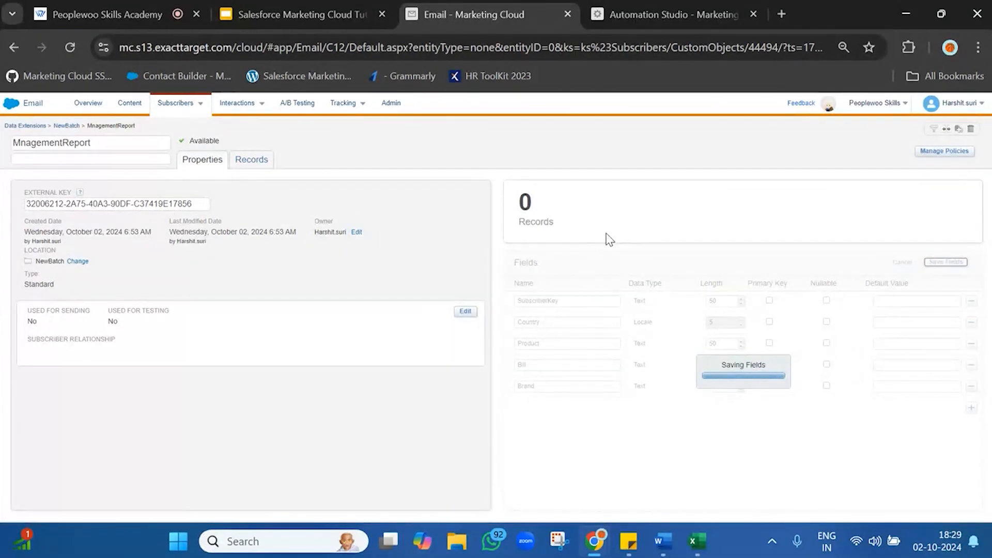
Compare the field name in the query activity's error message with the first field name in the MnagementReport data extension
{"action": "left_click", "coordinate": [667, 14]}
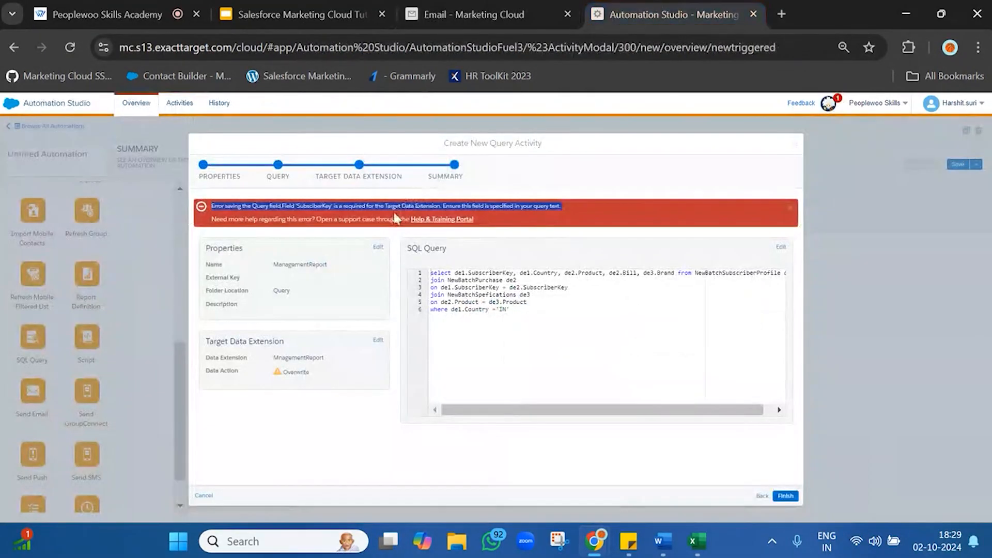
{"action": "double_click", "coordinate": [310, 205]}
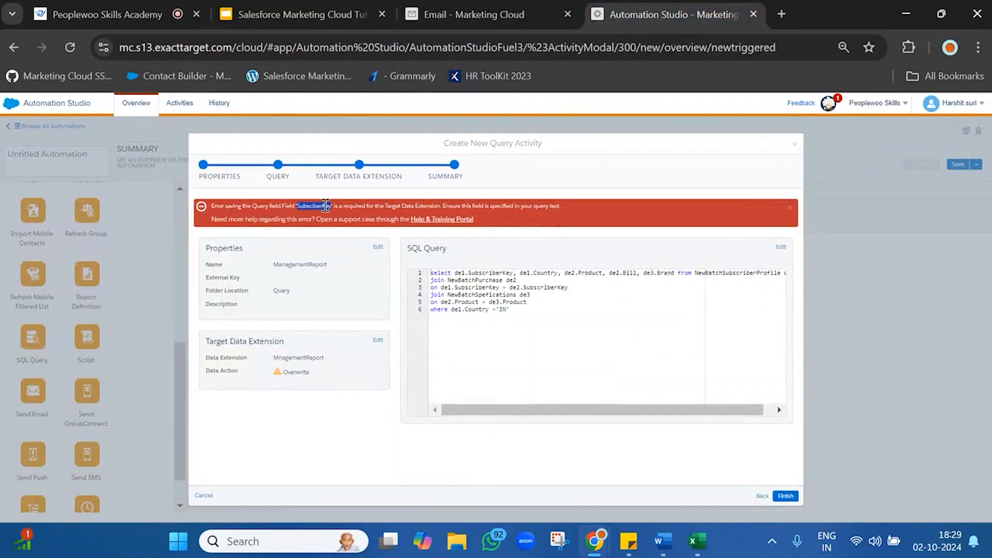
{"action": "left_click_drag", "start_coordinate": [325, 206], "coordinate": [437, 206]}
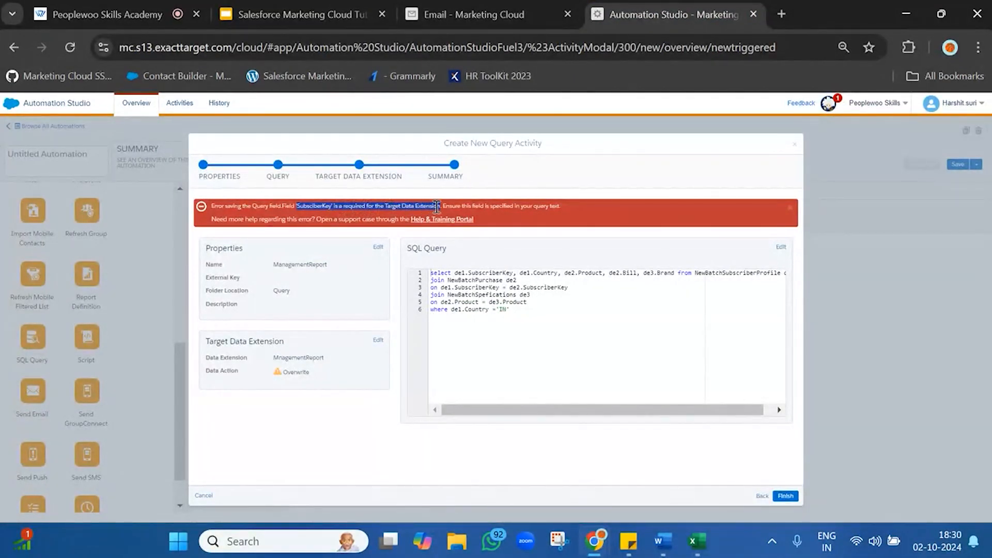
{"action": "left_click", "coordinate": [467, 7]}
{"action": "double_click", "coordinate": [532, 304]}
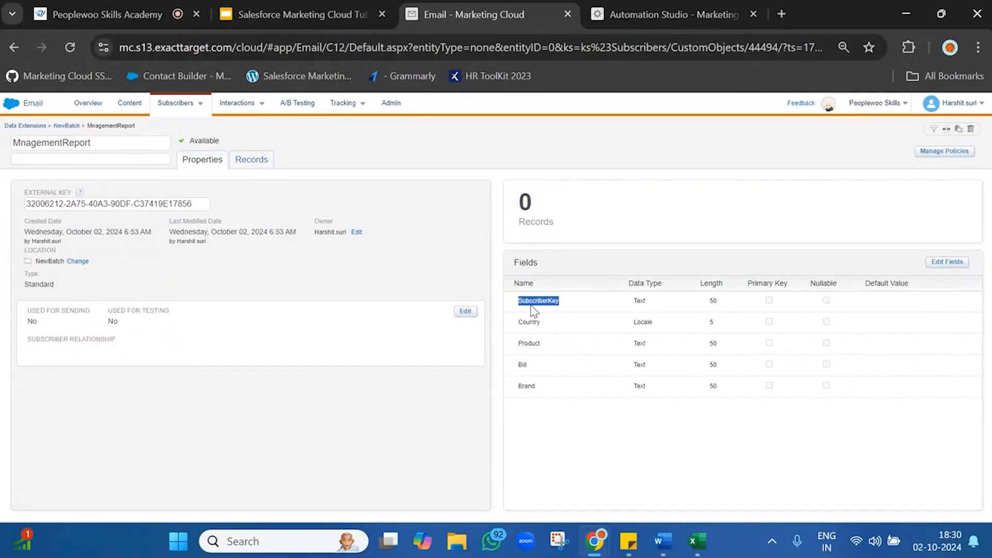
Return to Automation Studio, finish the ManagementReport query activity, and save the automation as ManagementReportAutomation
{"action": "left_click", "coordinate": [617, 22]}
{"action": "left_click", "coordinate": [786, 496]}
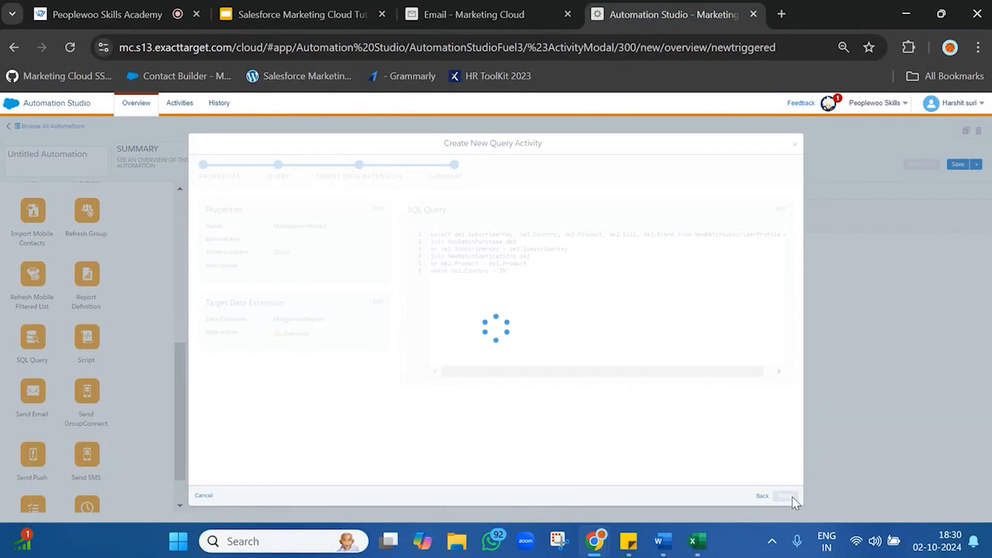
{"action": "left_click", "coordinate": [958, 165]}
{"action": "left_click", "coordinate": [566, 177]}
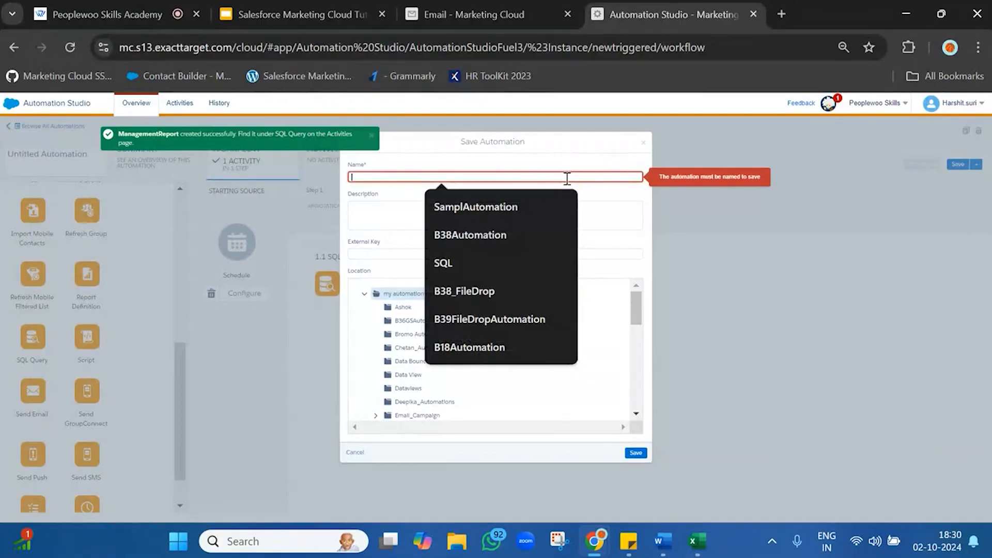
{"action": "type", "text": "Managem"}
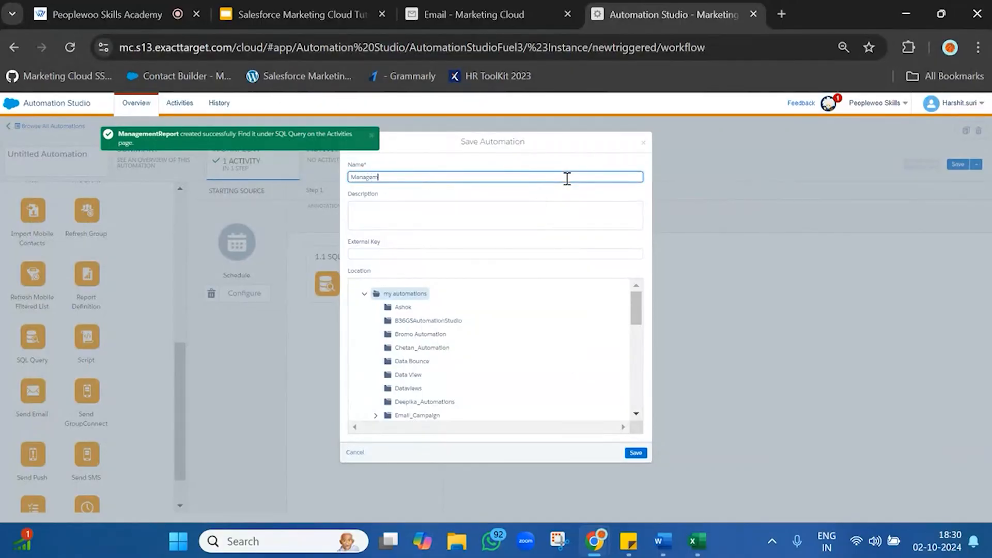
{"action": "type", "text": "entReportAUto"}
{"action": "key", "text": "BackSpace"}
{"action": "key", "text": "BackSpace"}
{"action": "key", "text": "BackSpace"}
{"action": "key", "text": "BackSpace"}
{"action": "key", "text": "BackSpace"}
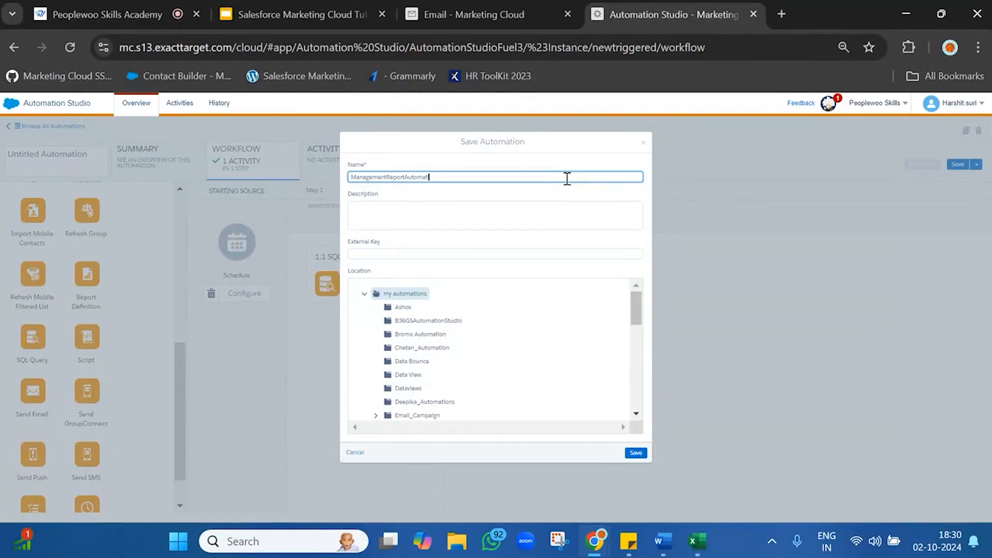
{"action": "left_click", "coordinate": [636, 452]}
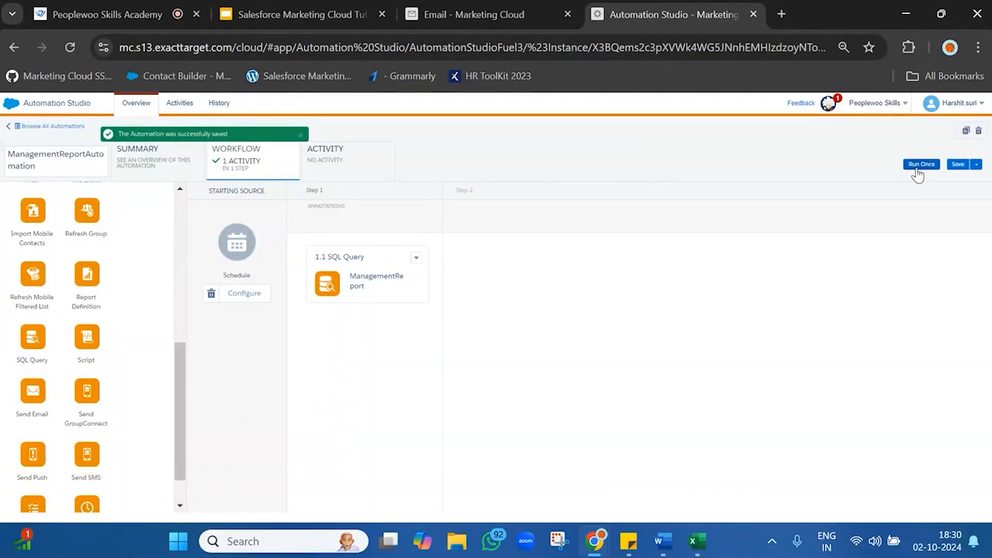
Run ManagementReportAutomation once with all of its activities selected
{"action": "left_click", "coordinate": [917, 165]}
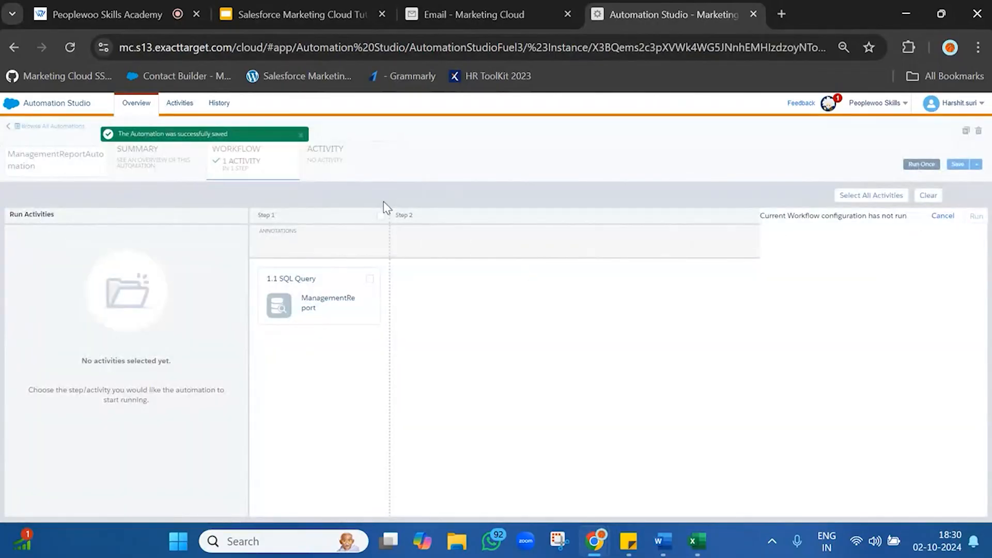
{"action": "left_click", "coordinate": [879, 196]}
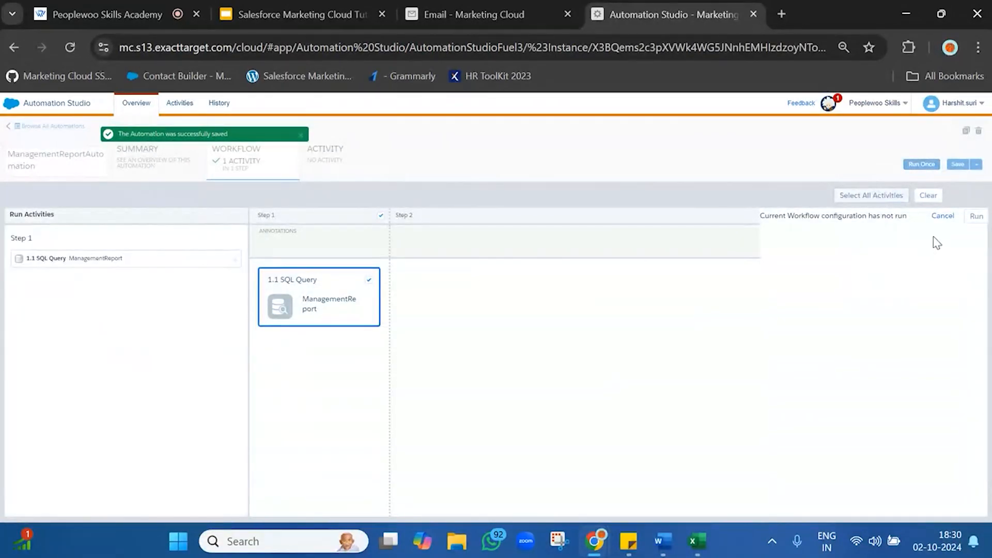
{"action": "left_click", "coordinate": [976, 216]}
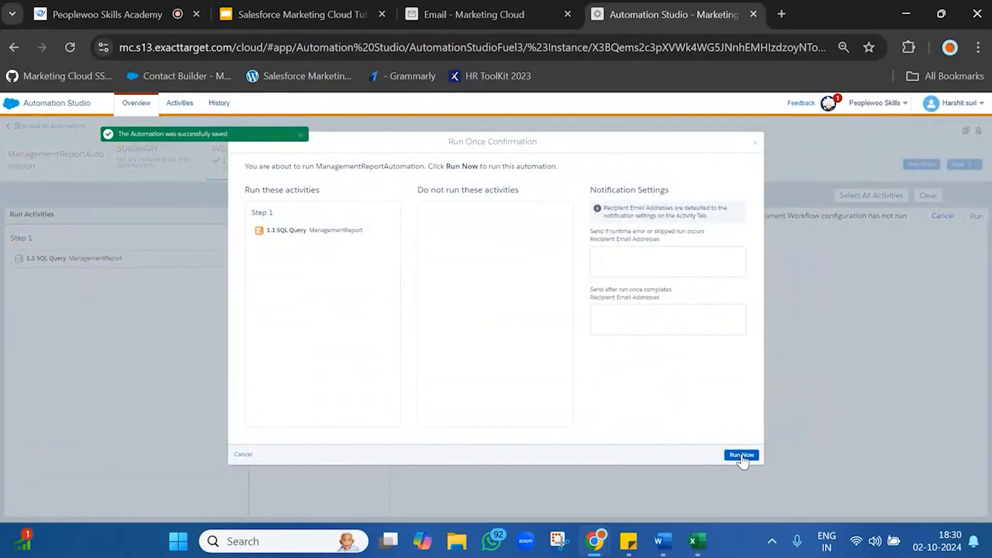
{"action": "left_click", "coordinate": [741, 455]}
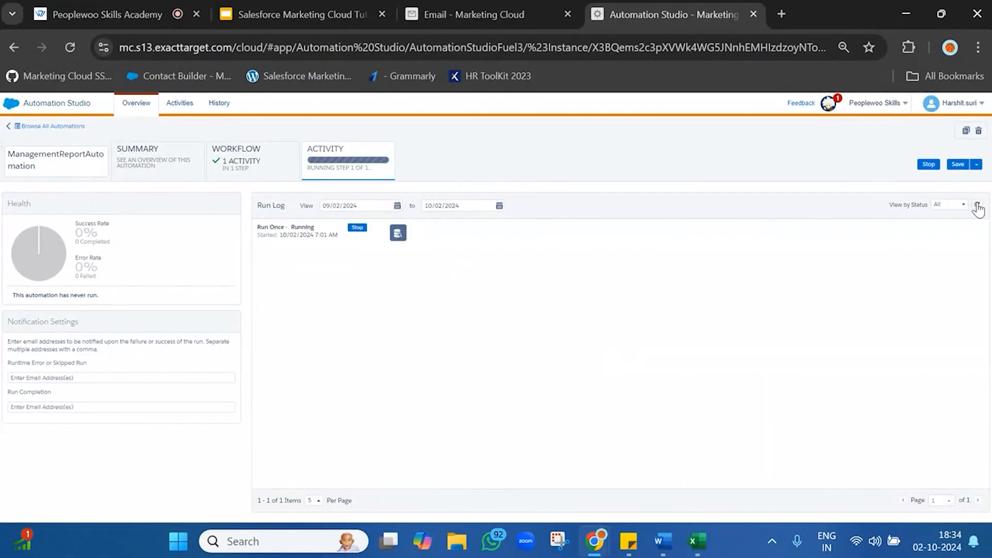
Refresh the automation's run log and reload the page to check the status of the run
{"action": "left_click", "coordinate": [977, 207]}
{"action": "left_click", "coordinate": [977, 207]}
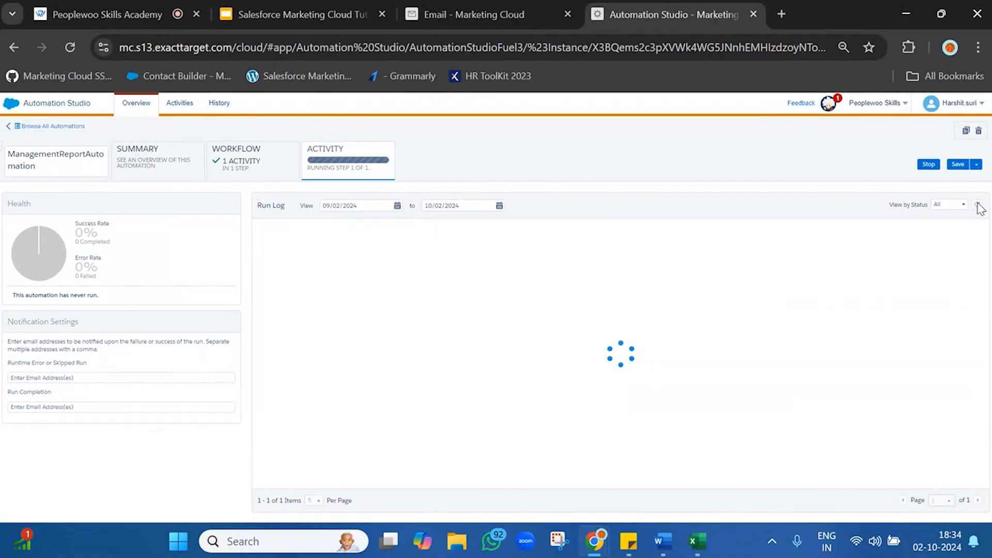
{"action": "left_click", "coordinate": [977, 206]}
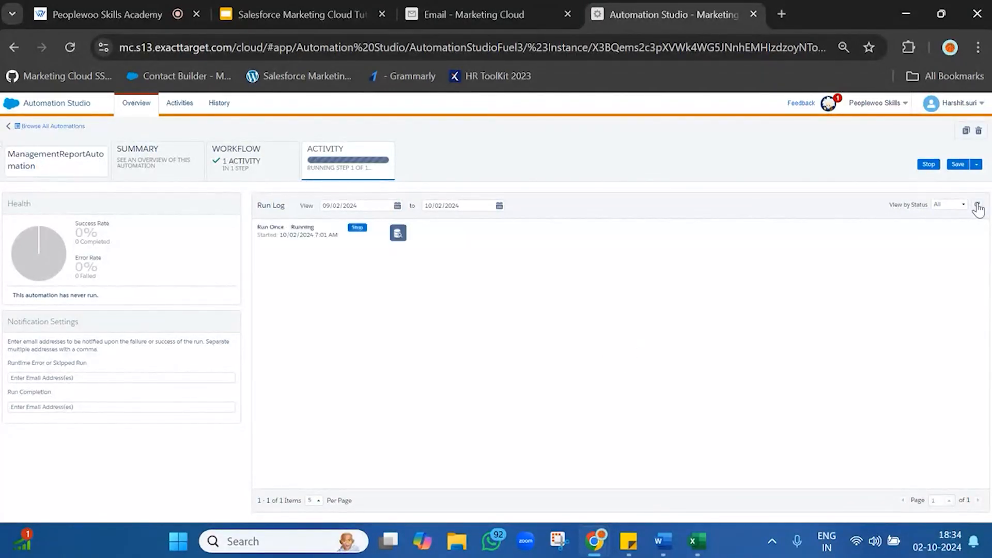
{"action": "left_click", "coordinate": [69, 47]}
View the MnagementReport data extension's records in Email Studio and compare them with the run status in Automation Studio
{"action": "left_click", "coordinate": [504, 14]}
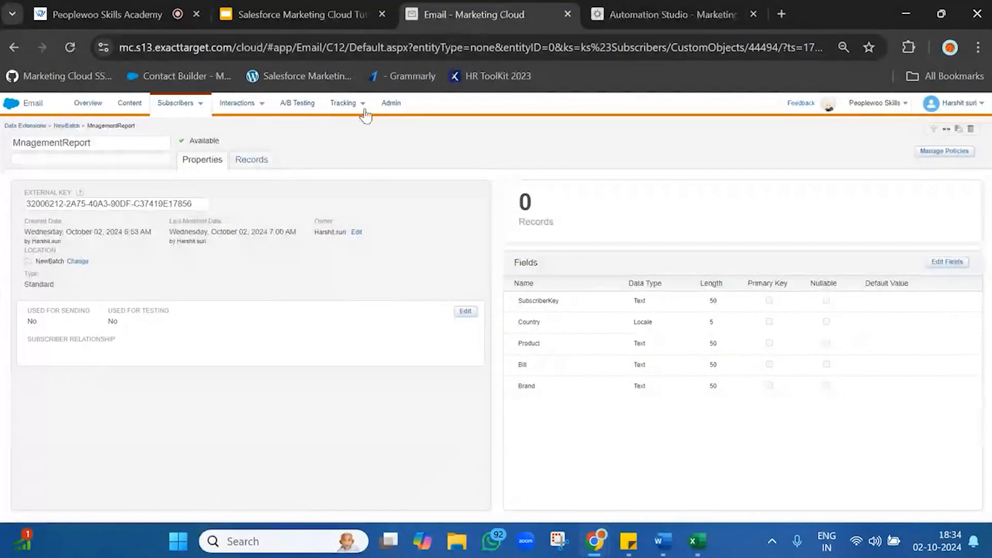
{"action": "left_click", "coordinate": [251, 160]}
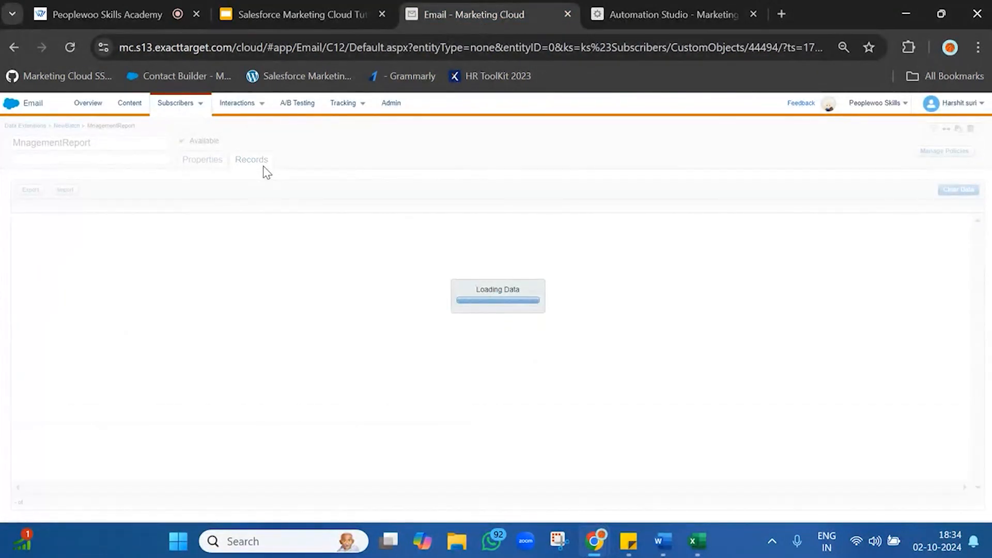
{"action": "left_click", "coordinate": [646, 14]}
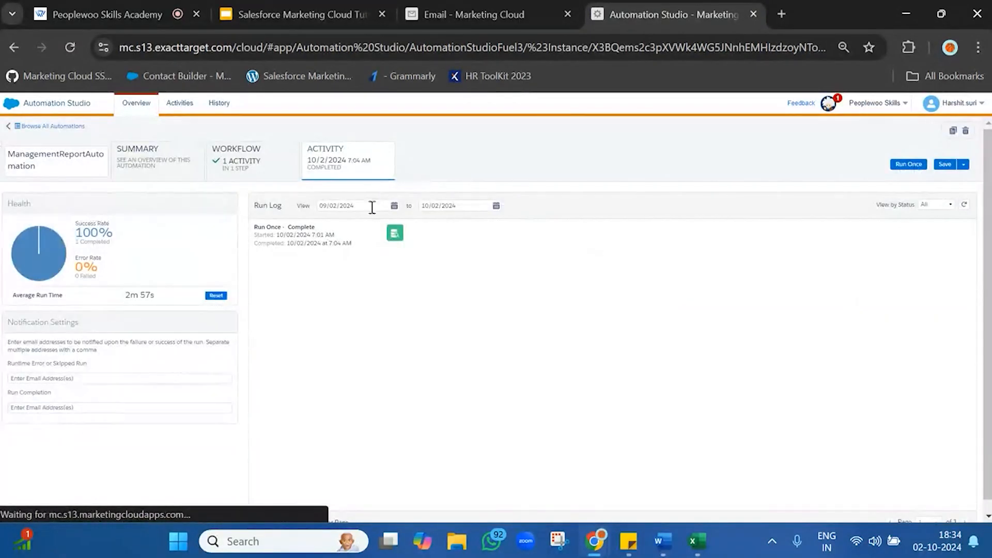
{"action": "left_click", "coordinate": [473, 15]}
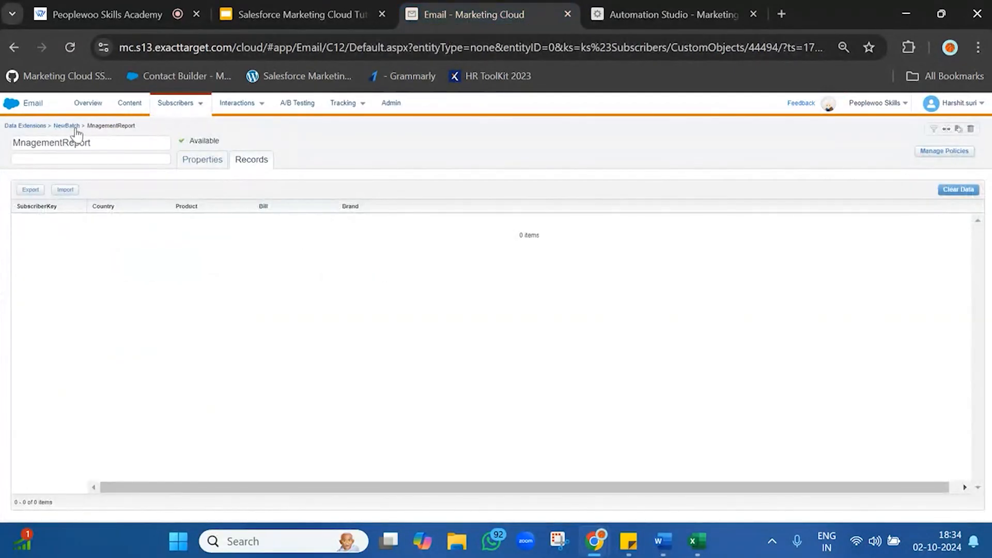
Check the NewBatch folder and the automation status again, and reopen the records of the MnagementReport data extension
{"action": "left_click", "coordinate": [66, 127]}
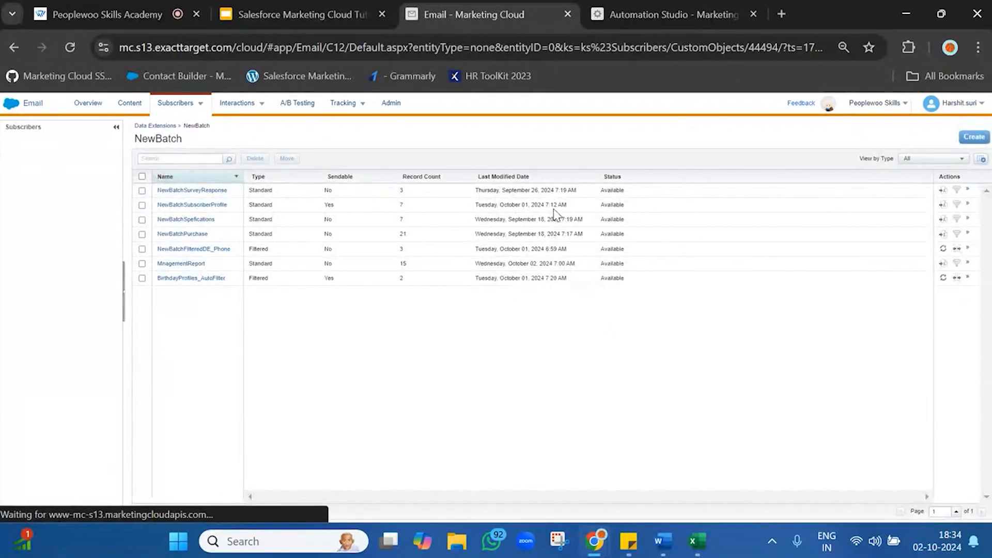
{"action": "left_click", "coordinate": [666, 14]}
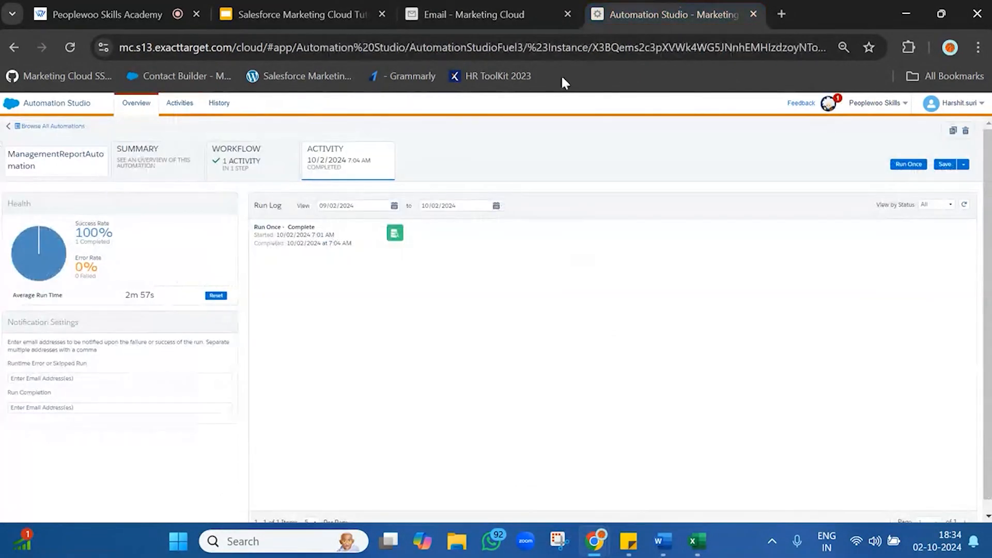
{"action": "left_click", "coordinate": [528, 5]}
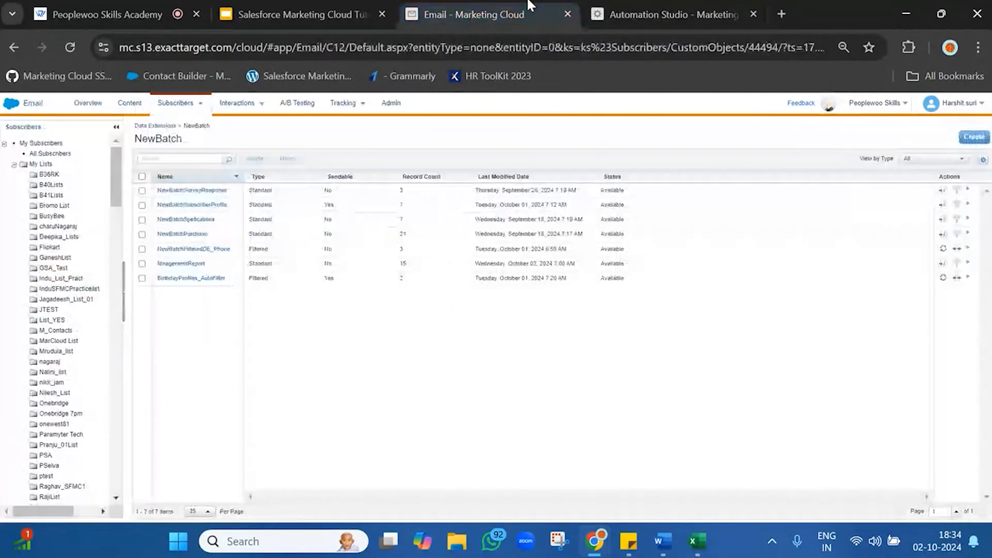
{"action": "left_click", "coordinate": [179, 264]}
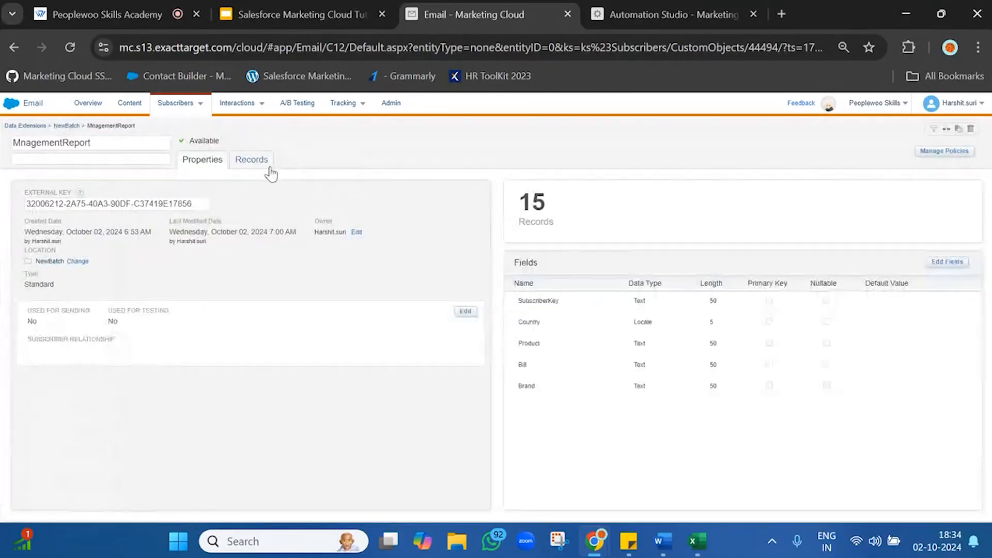
{"action": "left_click", "coordinate": [267, 164]}
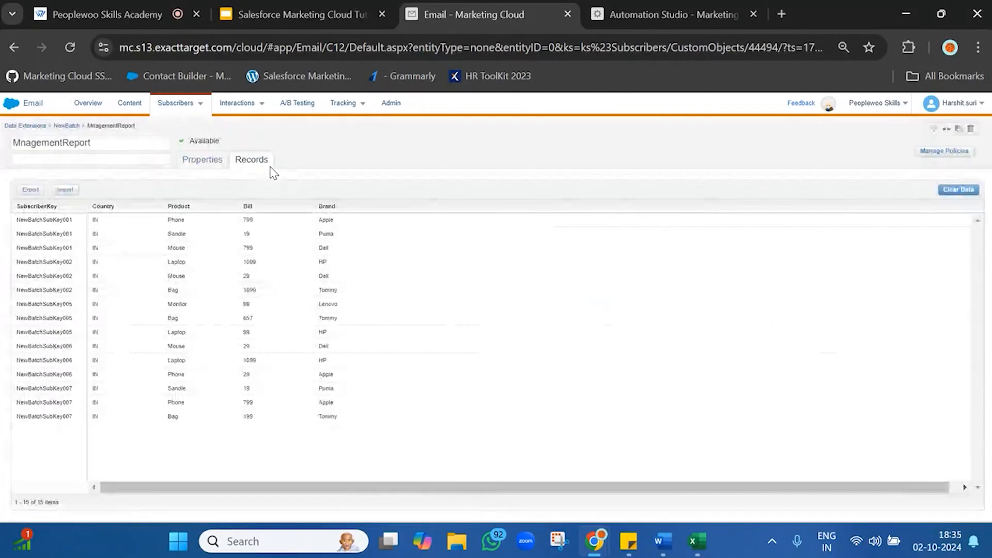
Examine the SubscriberKey, Country, Product, Bill and Brand columns of the MnagementReport records
{"action": "double_click", "coordinate": [45, 220]}
{"action": "left_click_drag", "start_coordinate": [45, 220], "coordinate": [40, 430]}
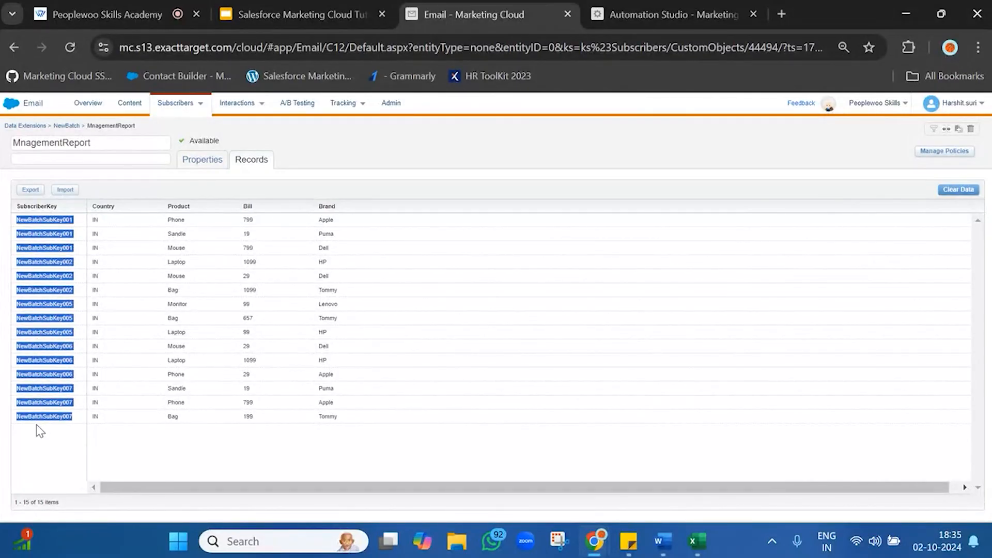
{"action": "left_click", "coordinate": [39, 430]}
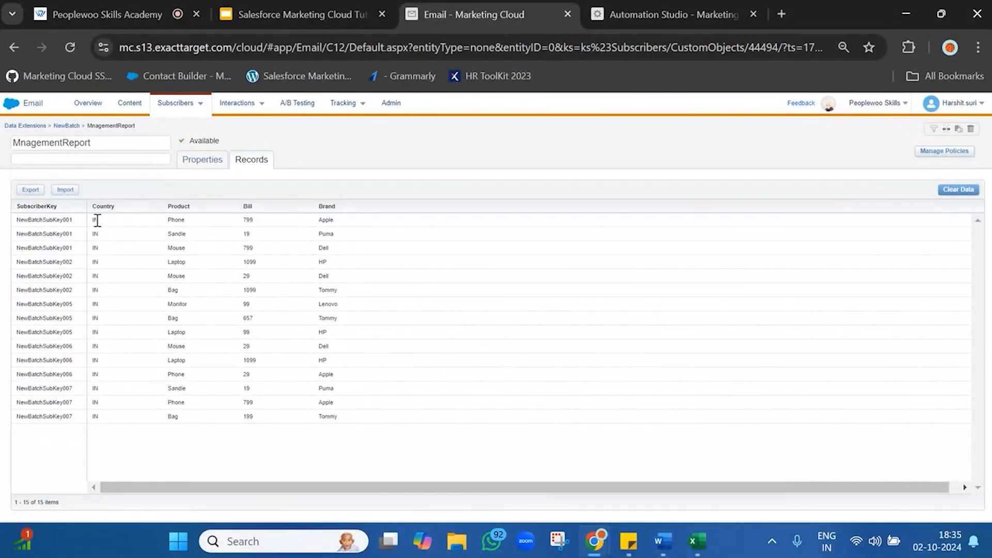
{"action": "left_click_drag", "start_coordinate": [97, 221], "coordinate": [97, 421]}
{"action": "left_click", "coordinate": [97, 421]}
{"action": "left_click_drag", "start_coordinate": [178, 219], "coordinate": [175, 414]}
{"action": "left_click", "coordinate": [176, 415]}
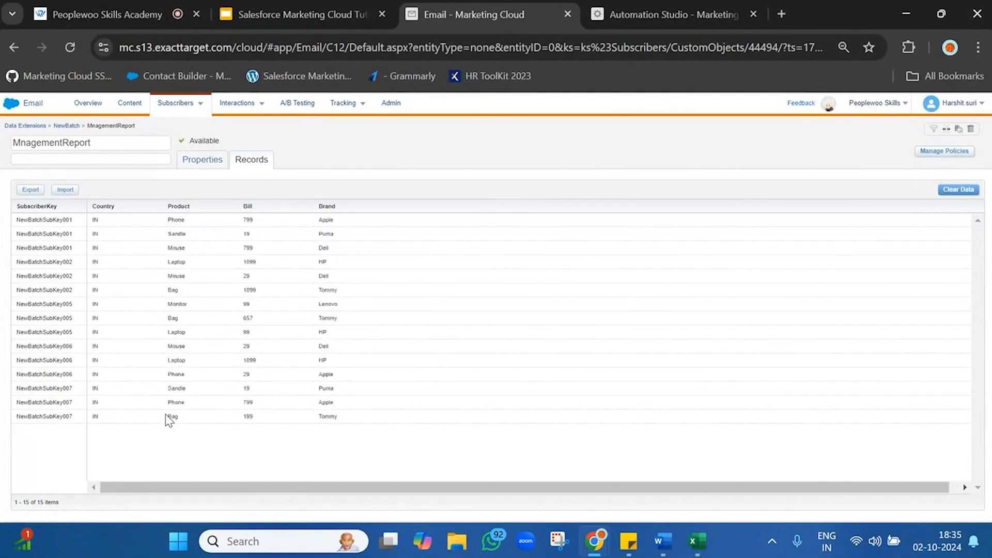
{"action": "left_click_drag", "start_coordinate": [254, 222], "coordinate": [262, 470]}
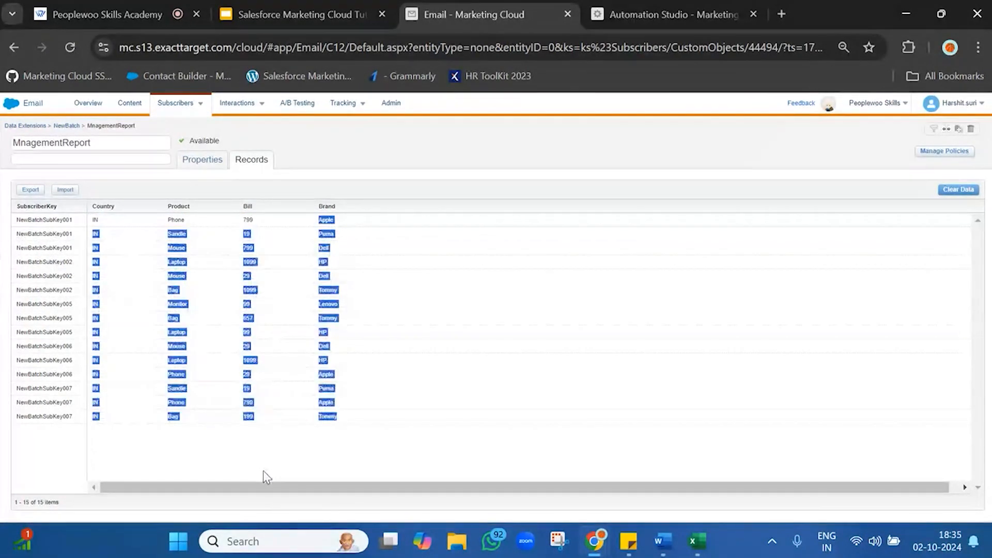
{"action": "left_click", "coordinate": [262, 471]}
{"action": "left_click_drag", "start_coordinate": [334, 219], "coordinate": [336, 416]}
{"action": "left_click", "coordinate": [335, 416]}
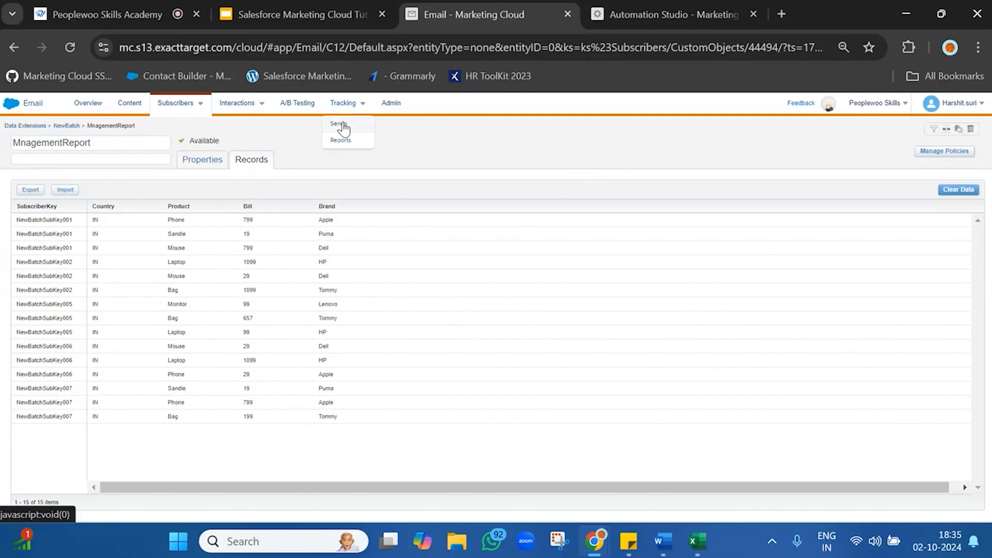
Open the tracking list of email sends and widen its Unique Click-Through Rate column
{"action": "left_click", "coordinate": [342, 122]}
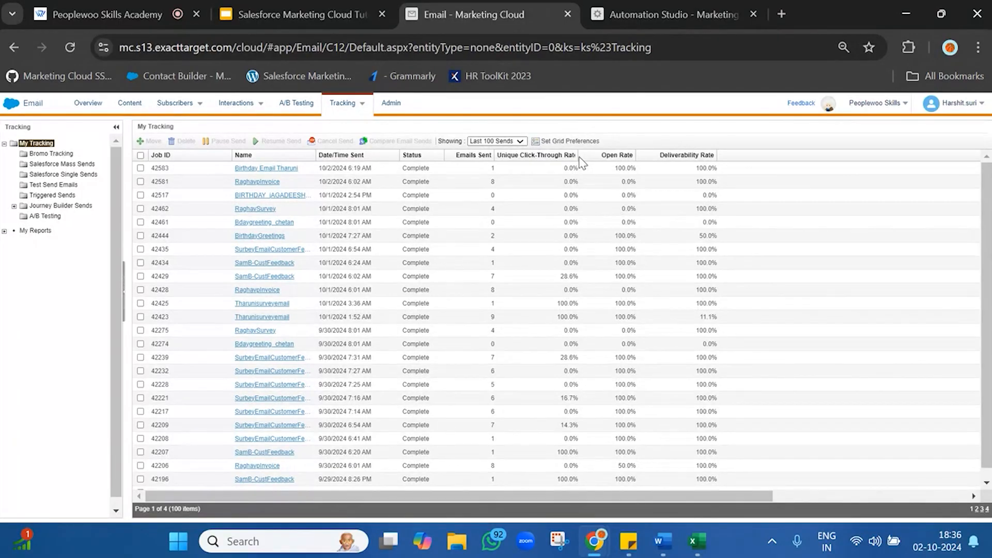
{"action": "left_click_drag", "start_coordinate": [579, 152], "coordinate": [747, 152]}
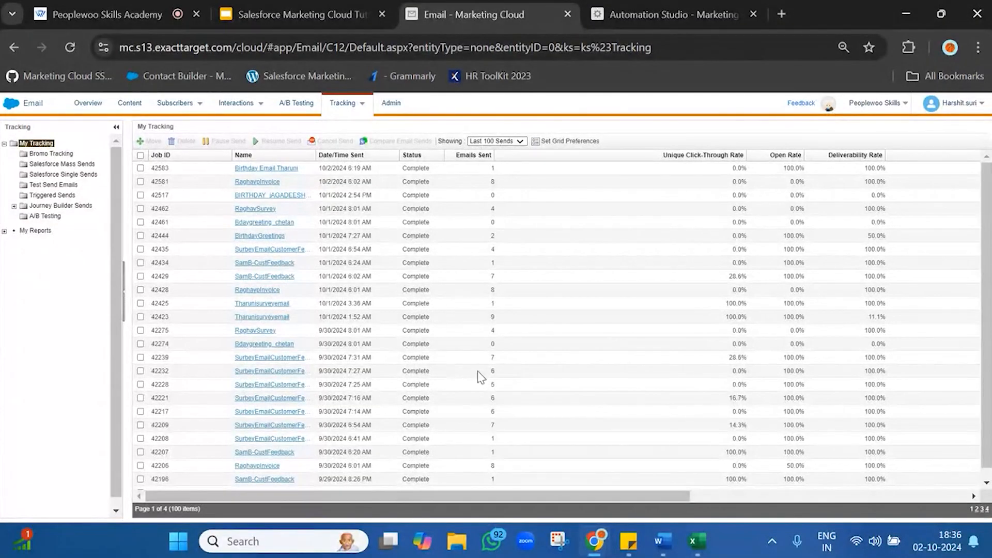
Examine the emails sent, unique click-through rate and open rate in the sends list, particularly for job 42206
{"action": "left_click_drag", "start_coordinate": [485, 371], "coordinate": [510, 372]}
{"action": "scroll", "coordinate": [786, 222], "scroll_direction": "down", "scroll_amount": 1}
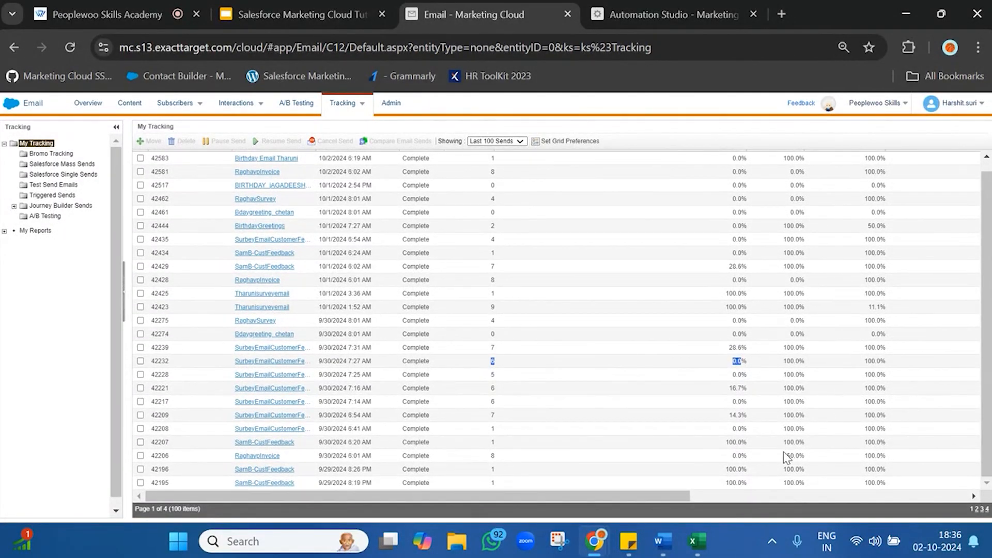
{"action": "left_click_drag", "start_coordinate": [800, 456], "coordinate": [522, 460]}
{"action": "left_click", "coordinate": [517, 458]}
{"action": "double_click", "coordinate": [153, 457]}
{"action": "left_click_drag", "start_coordinate": [484, 456], "coordinate": [507, 457]}
{"action": "double_click", "coordinate": [736, 457]}
{"action": "scroll", "coordinate": [737, 462], "scroll_direction": "up", "scroll_amount": 1}
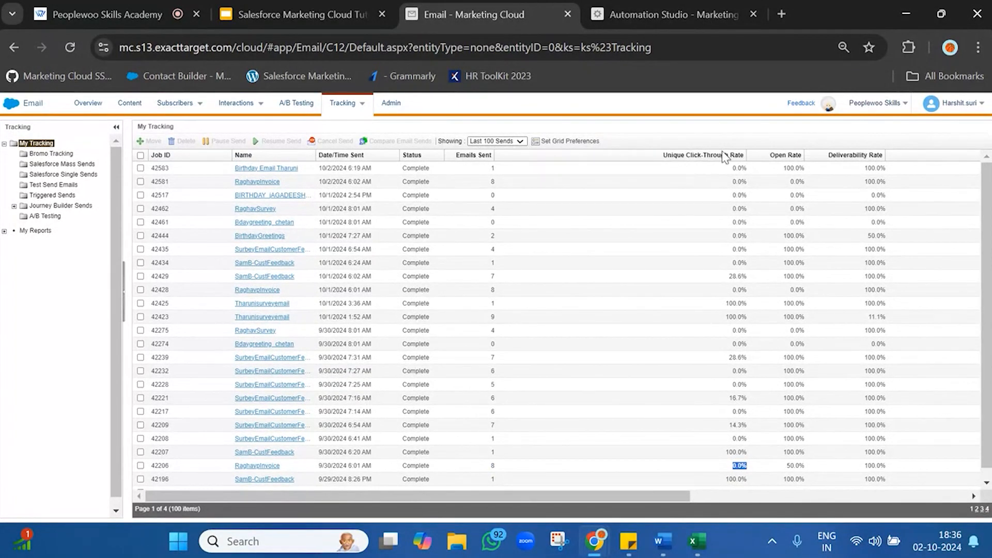
{"action": "scroll", "coordinate": [770, 408], "scroll_direction": "down", "scroll_amount": 1}
{"action": "double_click", "coordinate": [788, 455]}
{"action": "scroll", "coordinate": [791, 459], "scroll_direction": "up", "scroll_amount": 1}
Open the tracking details of job 42206 and review its send summary and the opens under inbox activity
{"action": "left_click", "coordinate": [259, 468]}
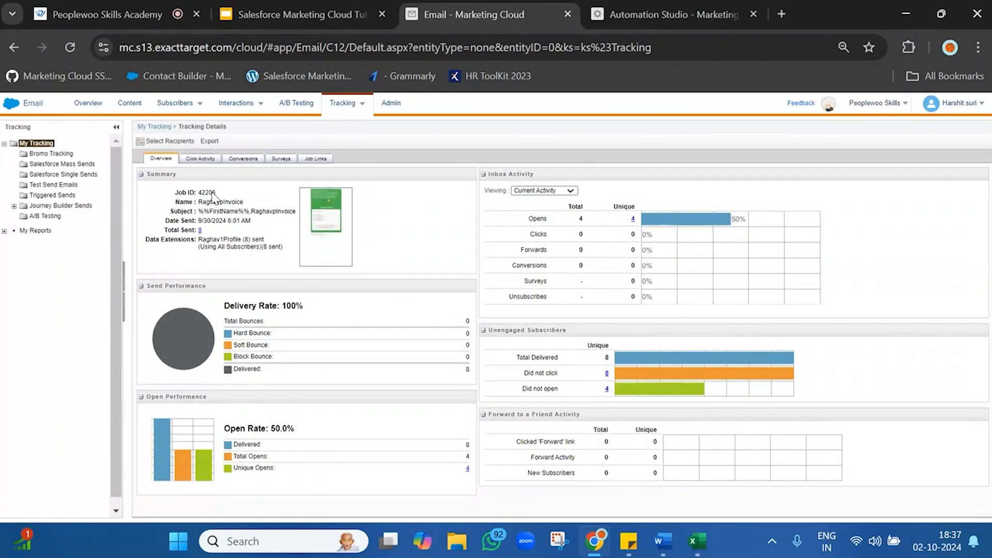
{"action": "double_click", "coordinate": [212, 193]}
{"action": "left_click_drag", "start_coordinate": [213, 193], "coordinate": [237, 208]}
{"action": "left_click", "coordinate": [237, 208]}
{"action": "left_click_drag", "start_coordinate": [167, 220], "coordinate": [207, 234]}
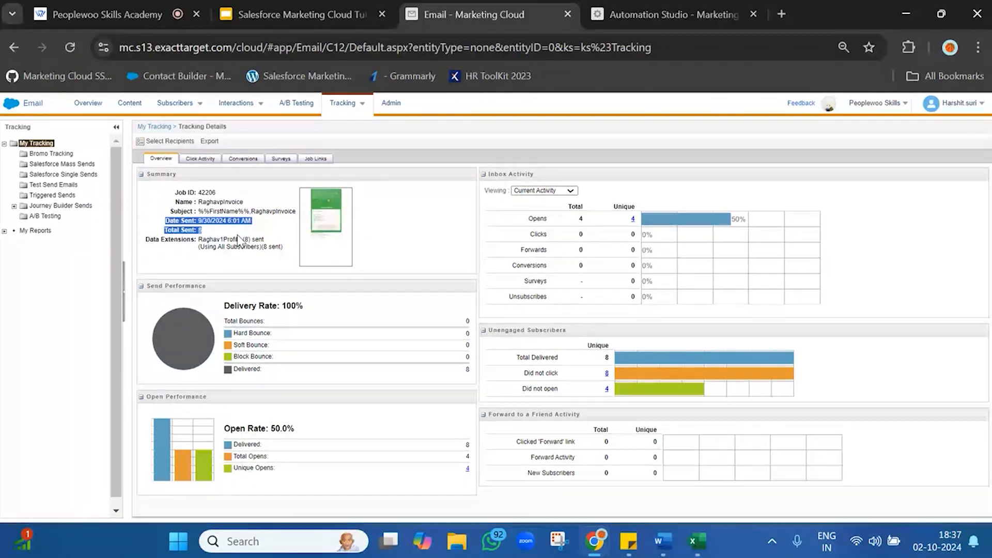
{"action": "left_click", "coordinate": [239, 238]}
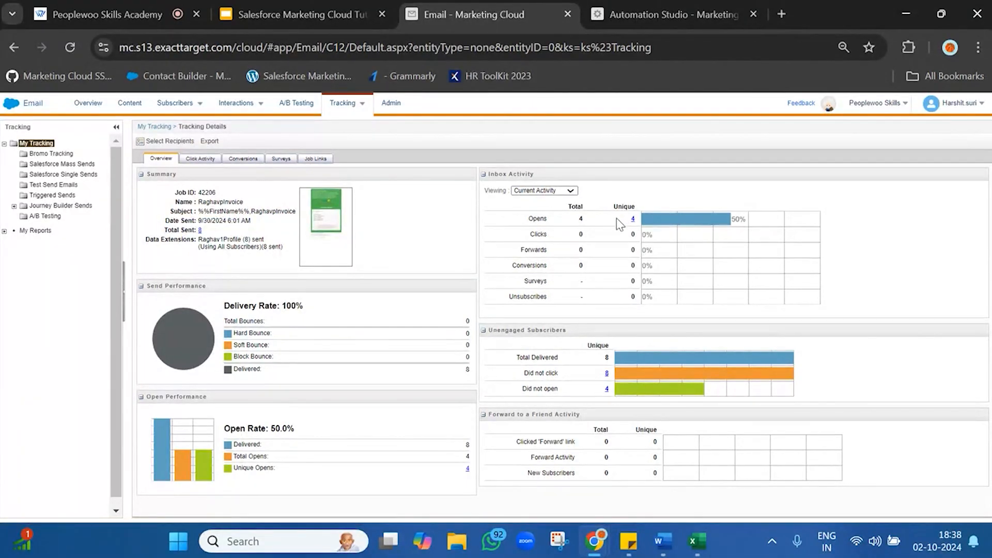
{"action": "left_click_drag", "start_coordinate": [527, 218], "coordinate": [631, 223]}
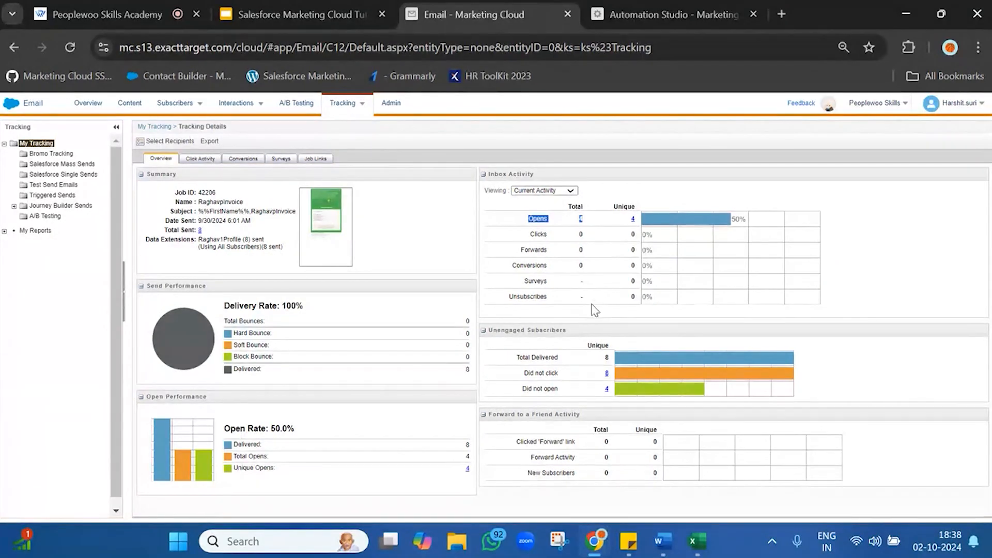